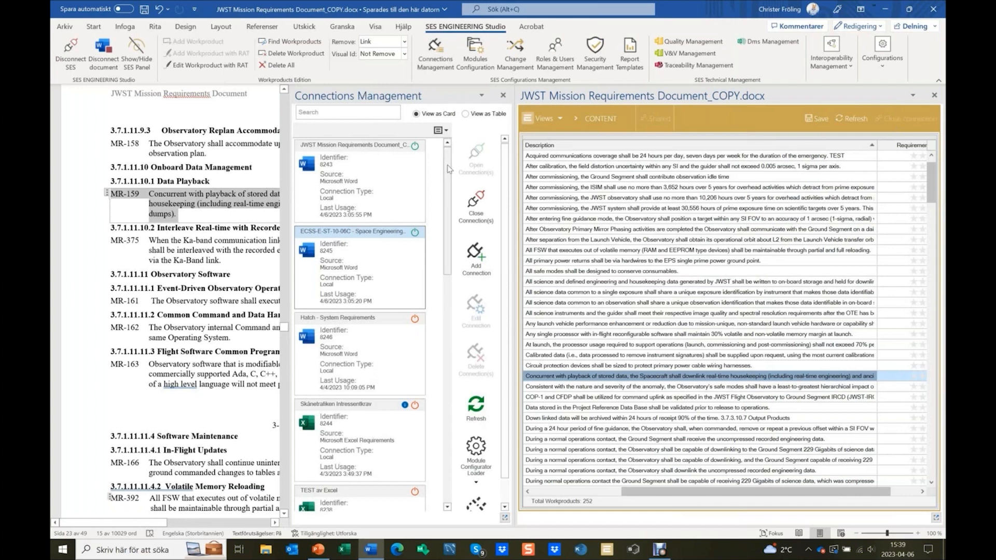
# - Show the ECSS-E-ST-10-06C connection's requirements list without changing the visible Word document, and close Connections Management
pyautogui.moveTo(449, 168)
pyautogui.mouseDown()
pyautogui.moveTo(440, 394)
pyautogui.moveTo(451, 153)
pyautogui.mouseUp()
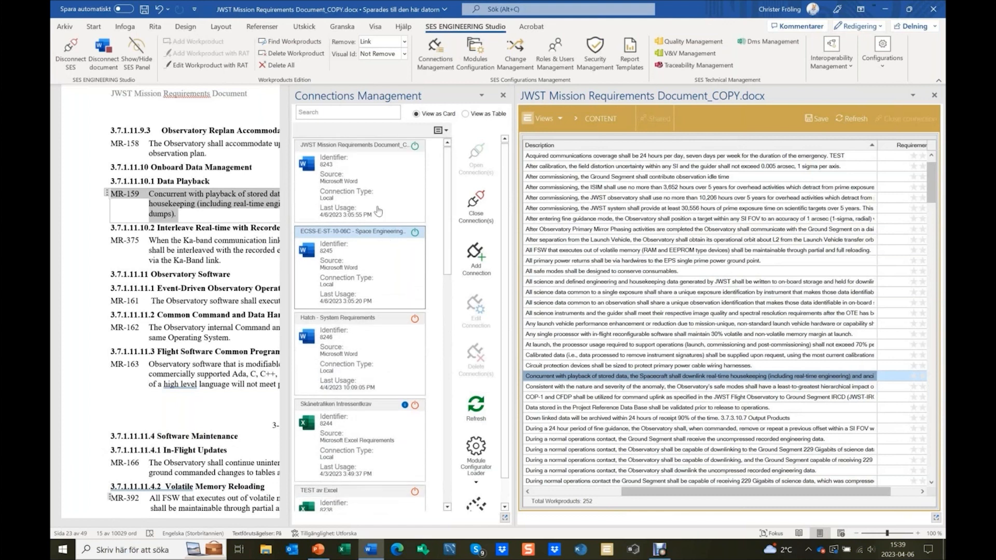
pyautogui.doubleClick(374, 256)
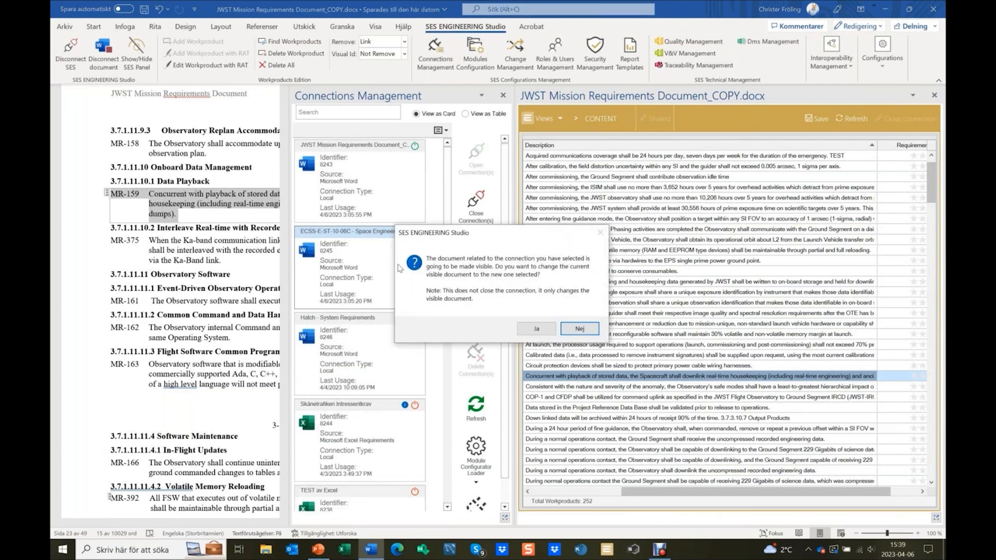
pyautogui.click(580, 329)
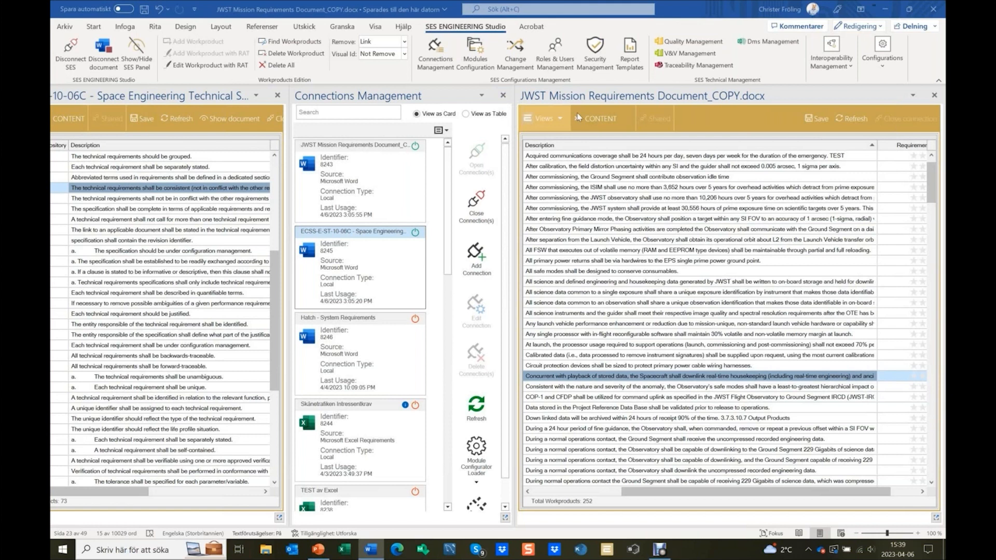
pyautogui.click(503, 97)
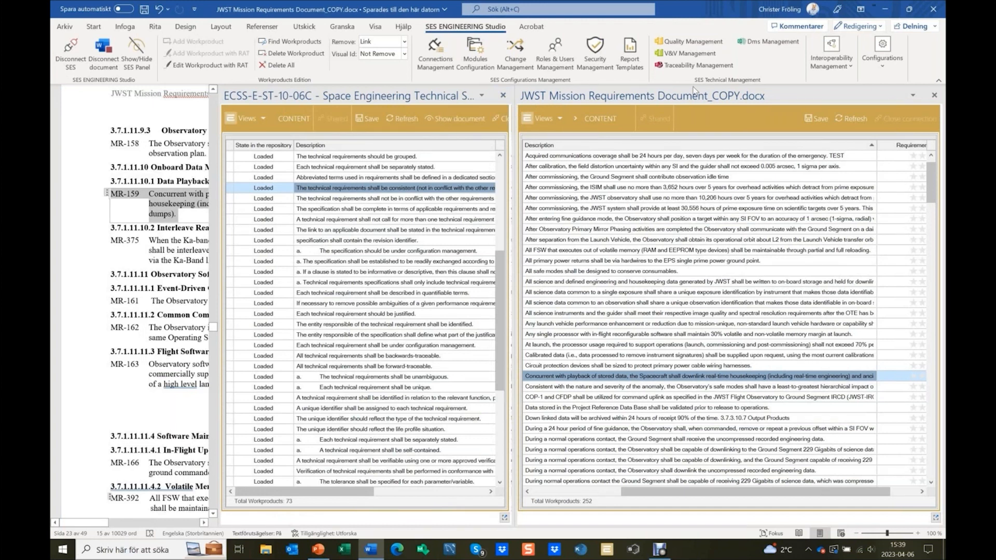
# - Open Traceability Management and adjust its width between the two requirements lists
pyautogui.click(689, 66)
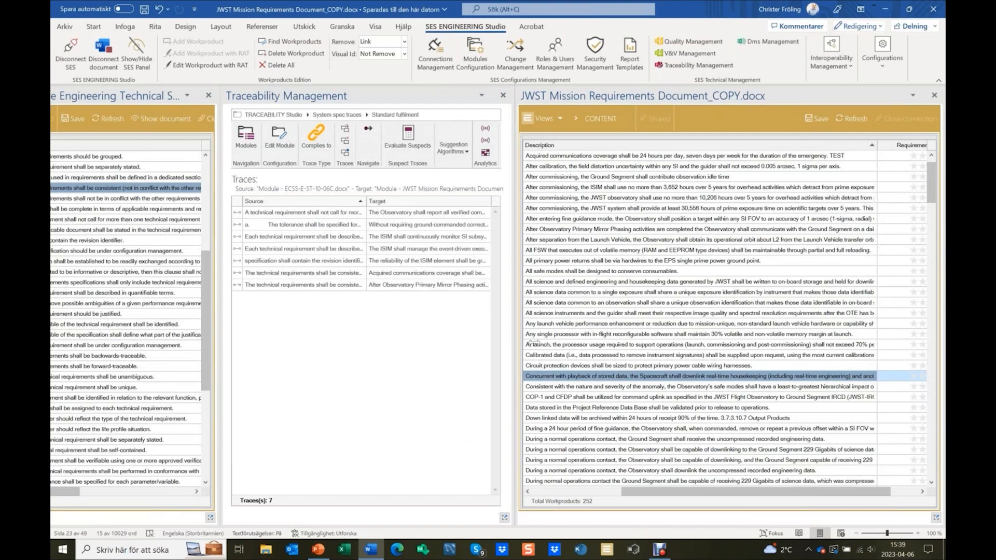
pyautogui.moveTo(517, 343); pyautogui.dragTo(570, 343)
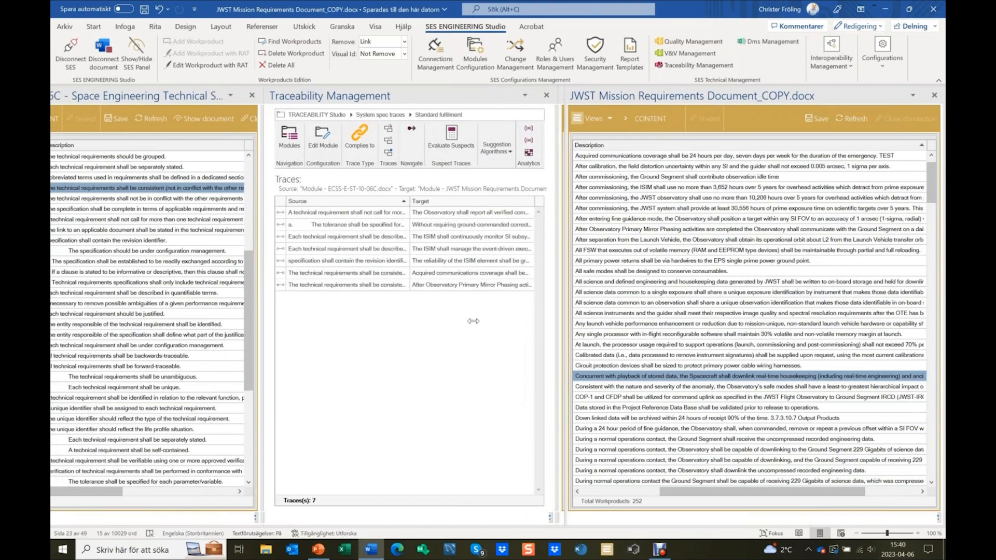
pyautogui.click(406, 325)
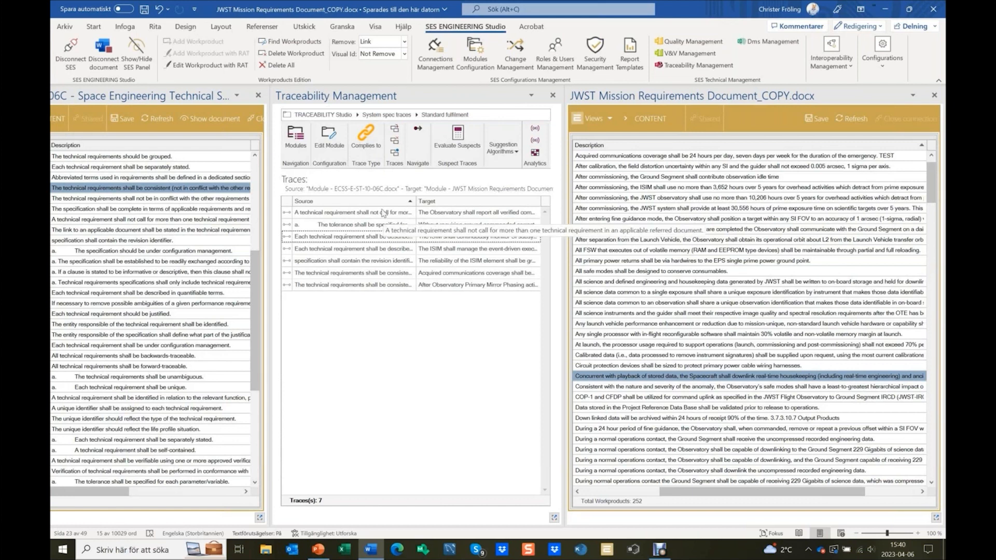
# - Navigate from the trace targeting "The ISIM shall continuously monitor SI subsystems for anomalies" to its source and target requirements
pyautogui.click(390, 284)
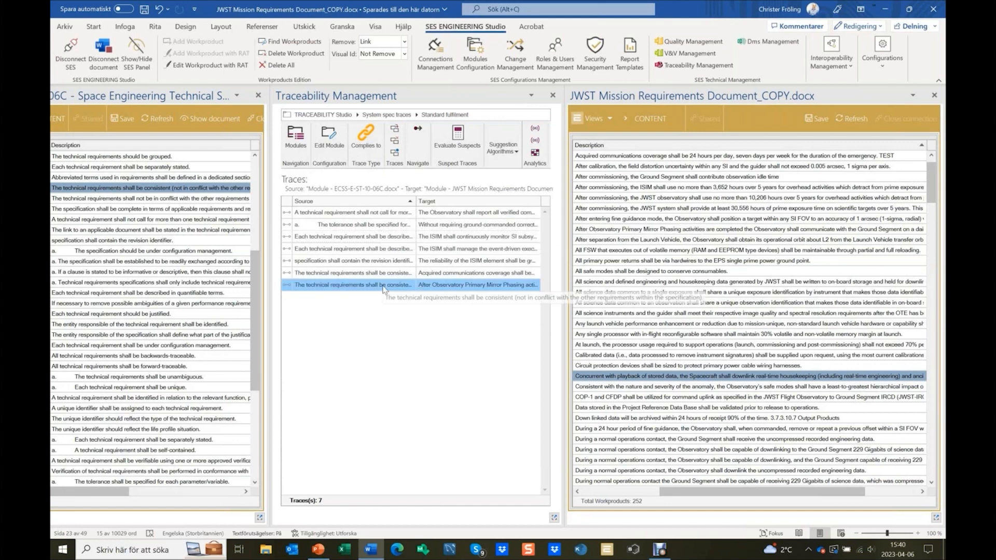
pyautogui.click(393, 273)
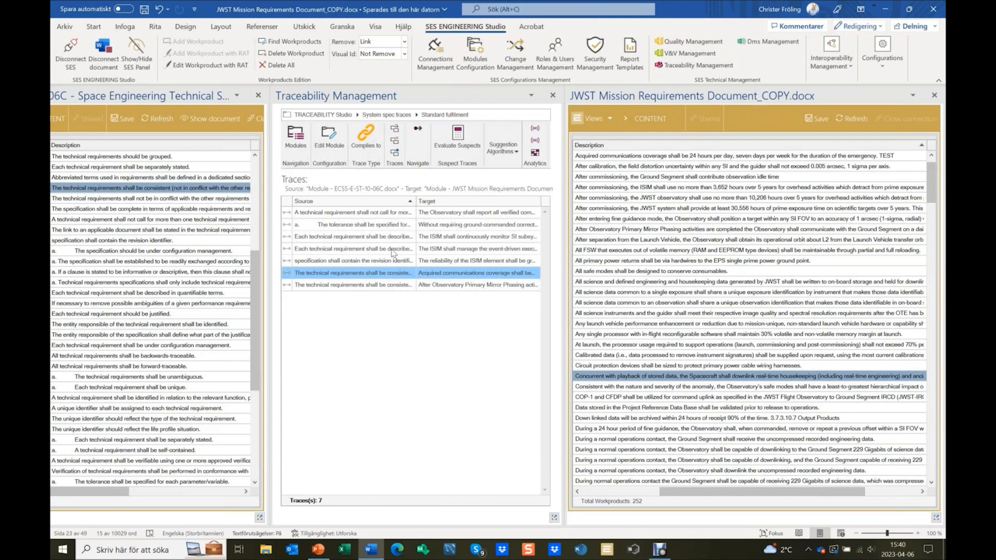
pyautogui.click(393, 237)
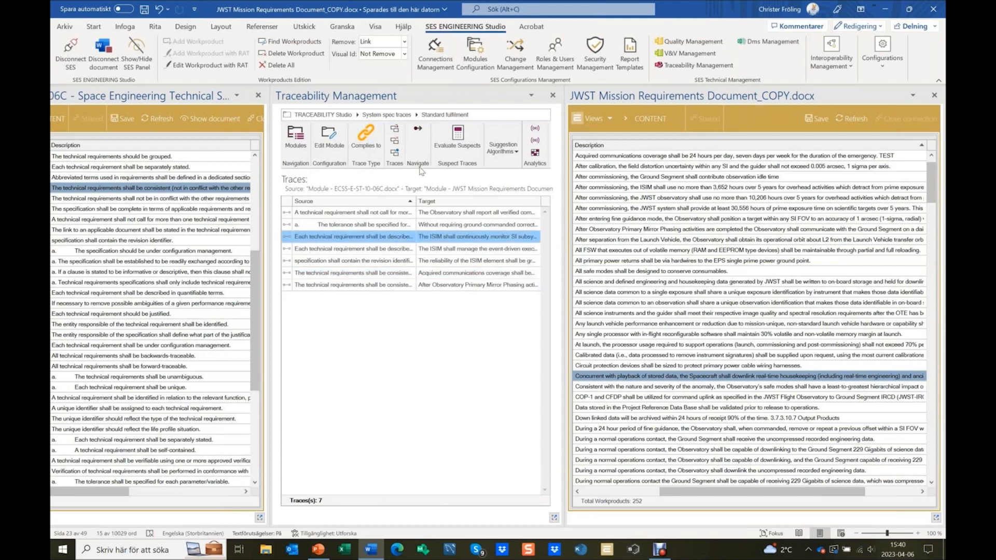
pyautogui.click(420, 133)
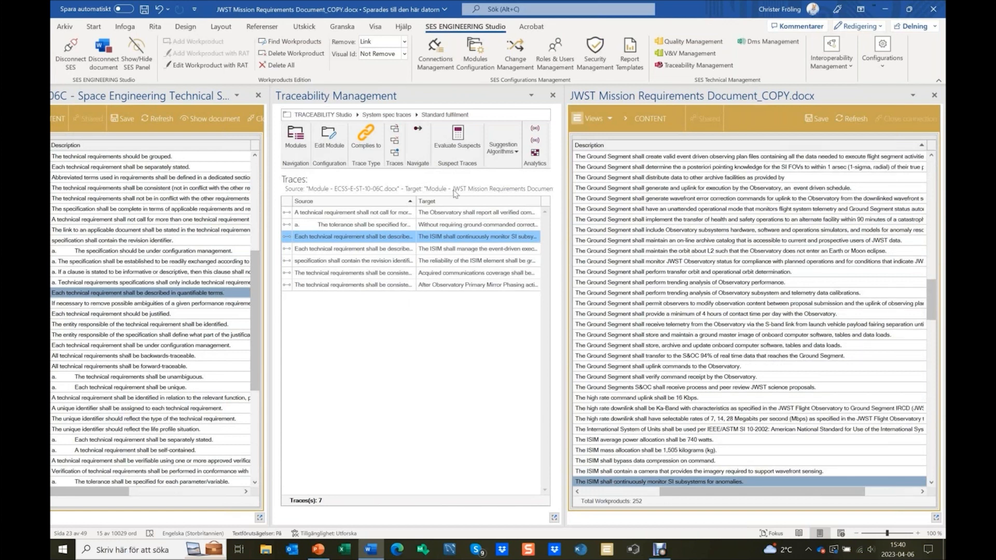
pyautogui.click(506, 154)
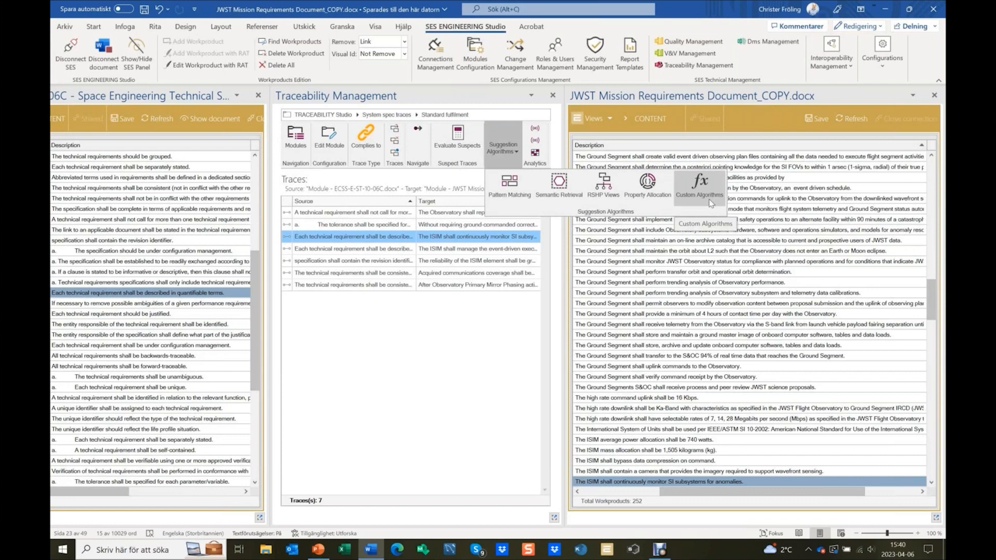
pyautogui.click(525, 304)
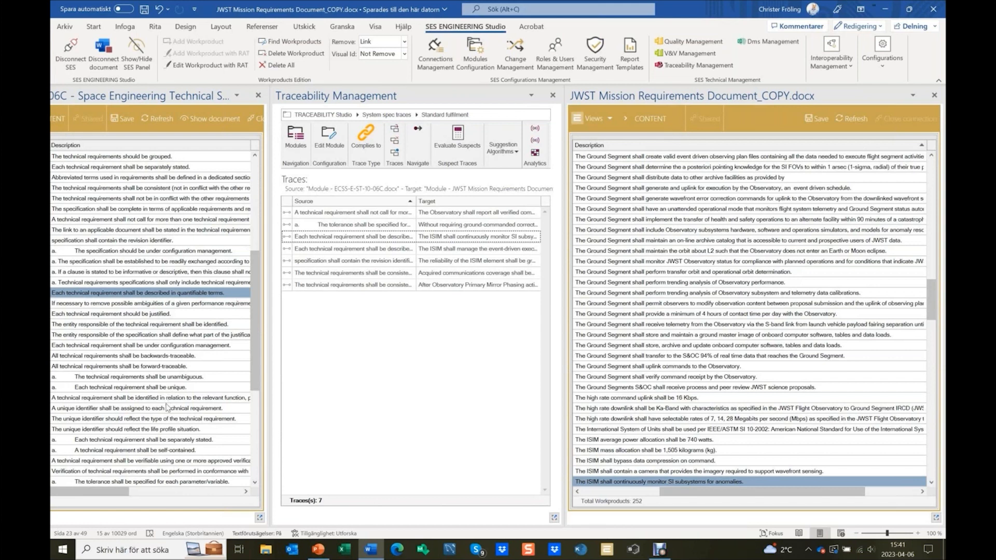
# - Create a "Complies to" trace from "Technical requirements should be stated in performance" to "The UTC clock correlation shall not require update more than once per day."
pyautogui.moveTo(257, 368); pyautogui.dragTo(257, 379)
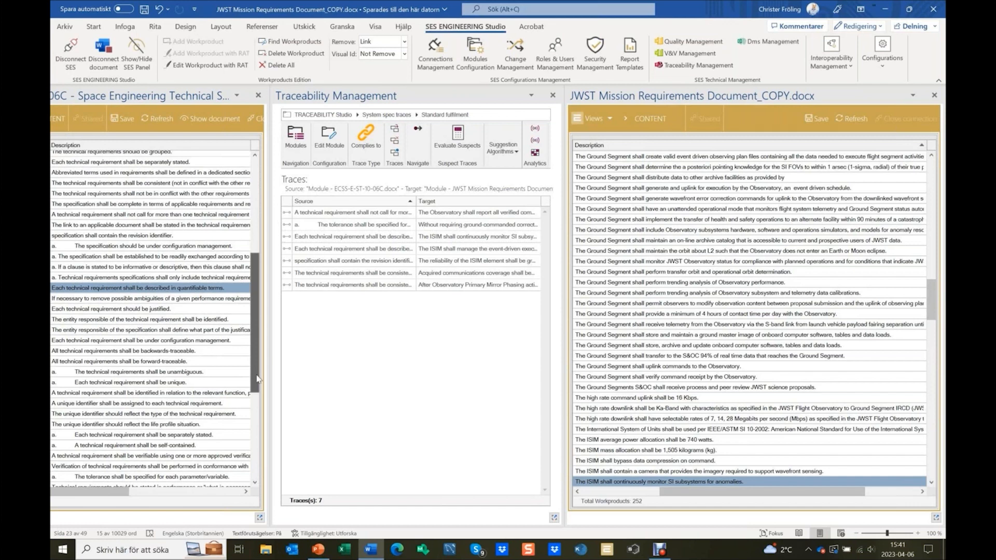
pyautogui.scroll(-4, 185, 414)
pyautogui.click(164, 352)
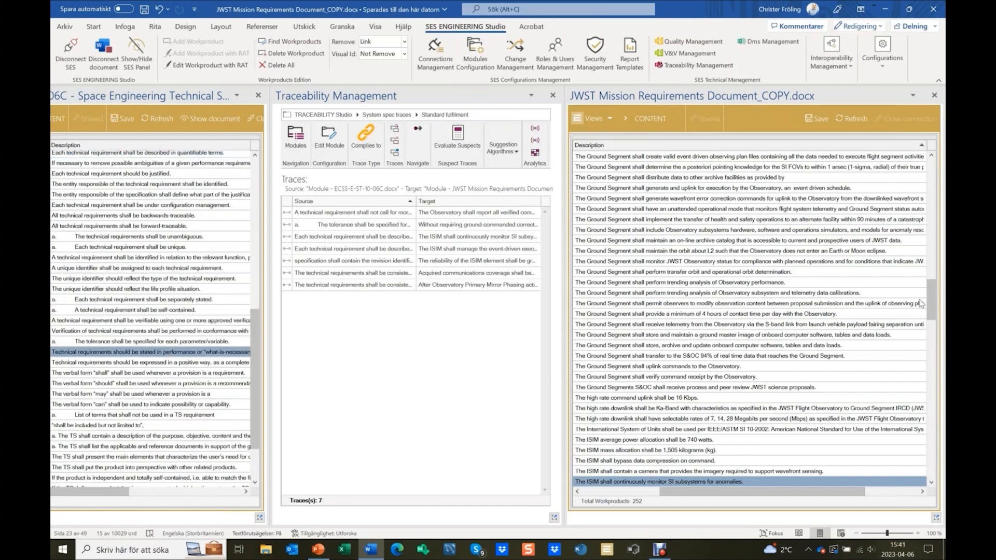
pyautogui.moveTo(931, 298); pyautogui.dragTo(935, 459)
pyautogui.click(756, 347)
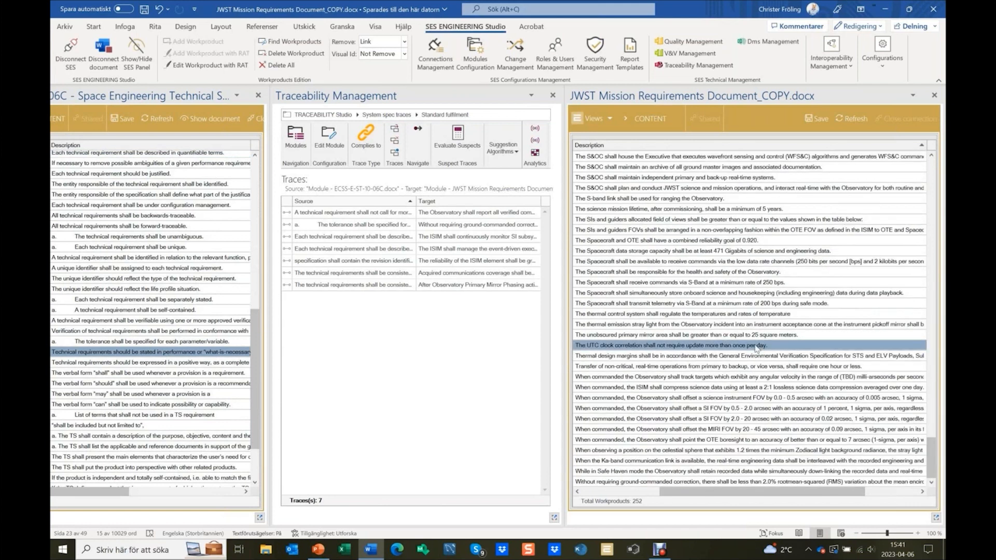
pyautogui.click(395, 129)
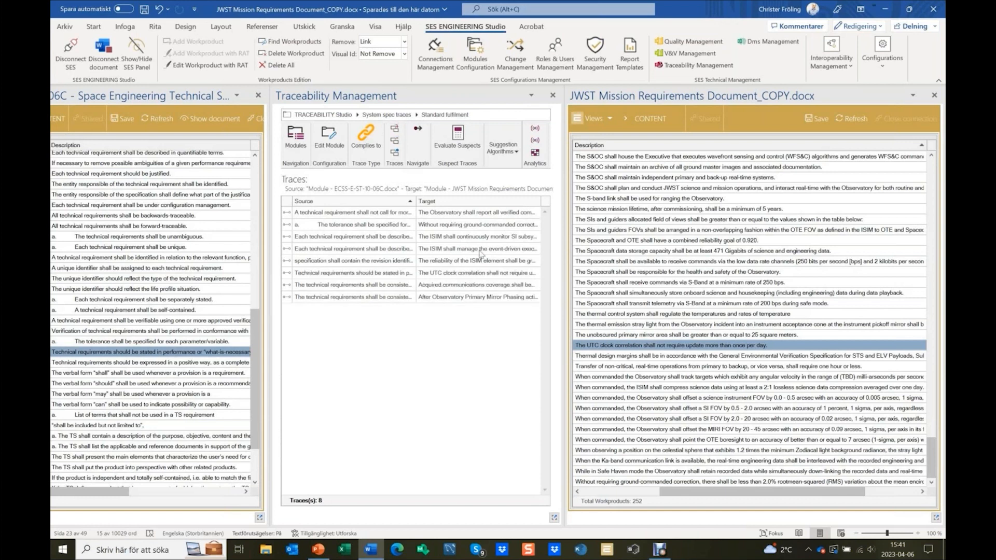
# - Navigate from the trace targeting "After Observatory Primary Mirror Phasing activities" to its source and target requirements
pyautogui.click(400, 300)
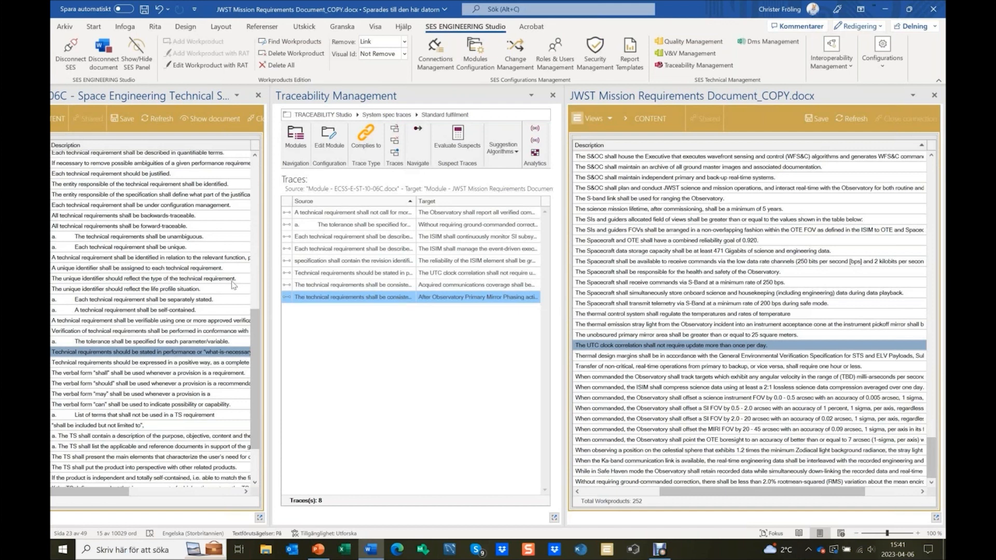
pyautogui.click(186, 237)
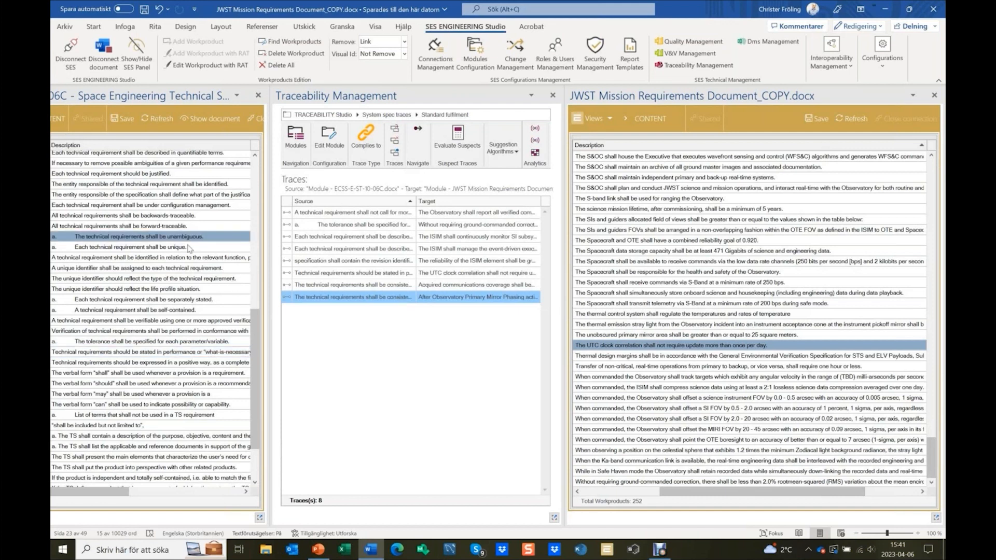
pyautogui.click(672, 220)
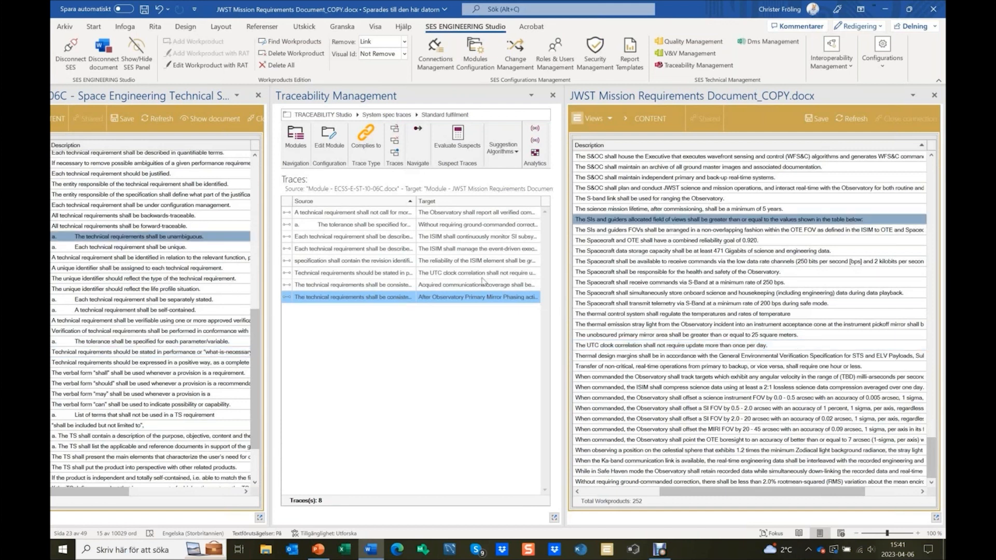
pyautogui.click(420, 132)
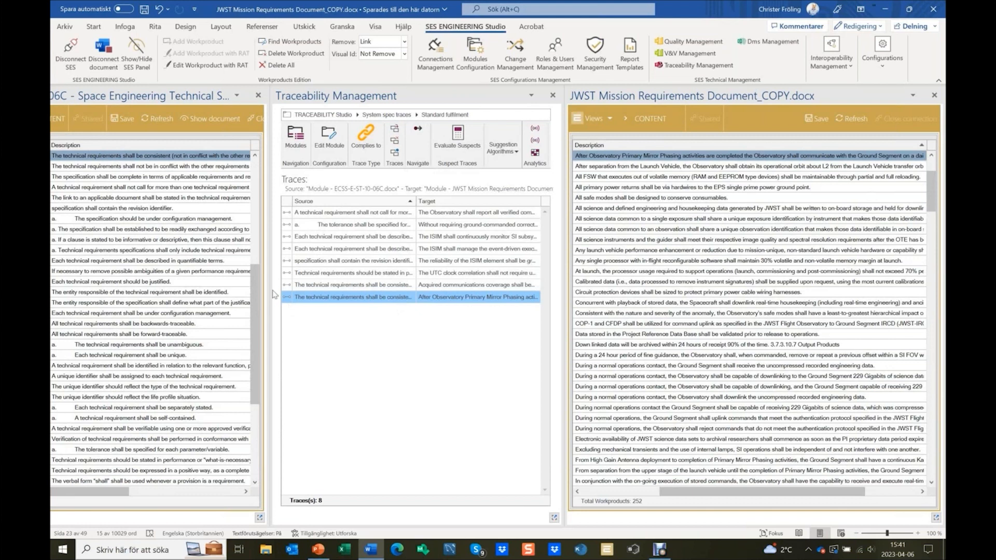
# - Change "shall" to "should" in the JWST requirement "After Observatory Primary Mirror Phasing activities are completed the Observatory shall communicate"
pyautogui.scroll(2, 257, 300)
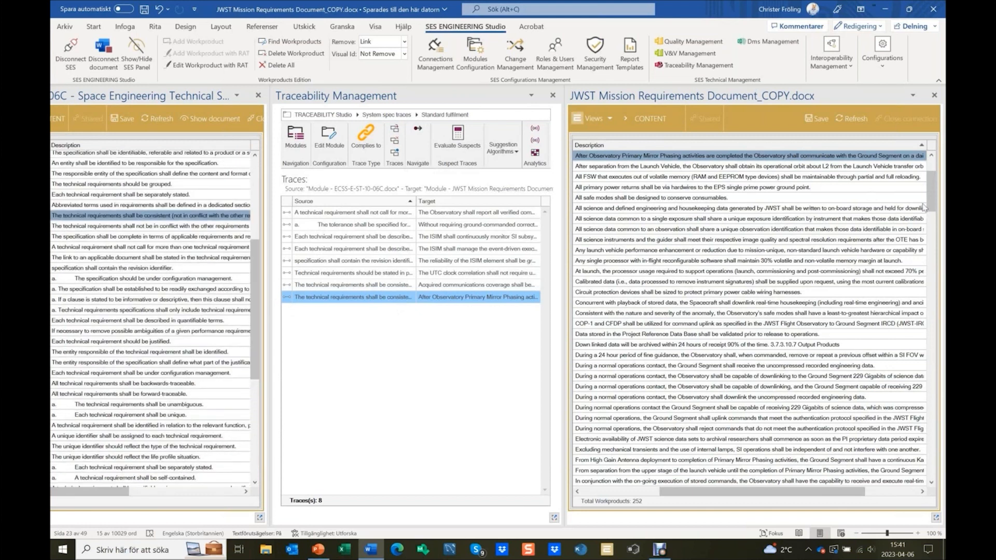
pyautogui.moveTo(931, 207); pyautogui.dragTo(933, 195)
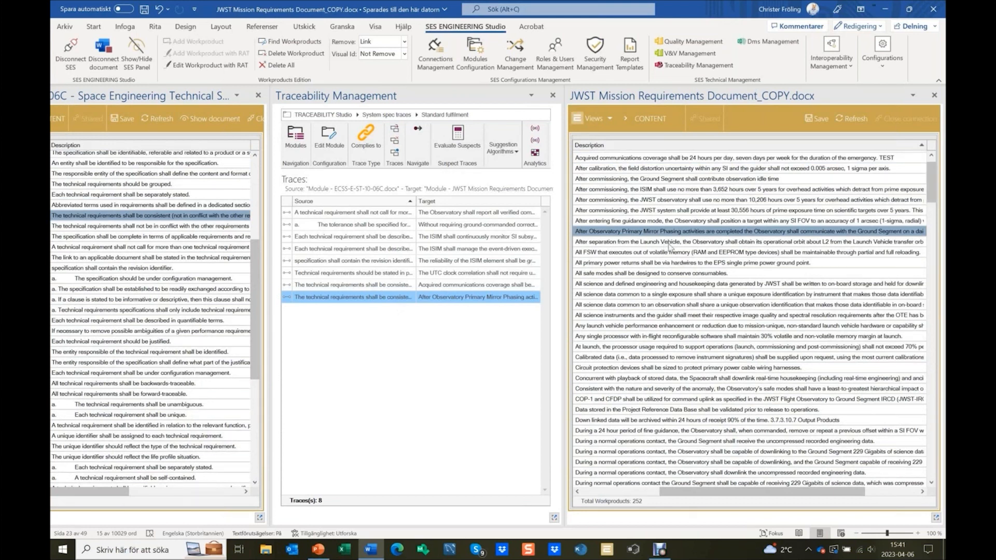
pyautogui.keyDown('ctrl'); pyautogui.click(699, 236); pyautogui.keyUp('ctrl')
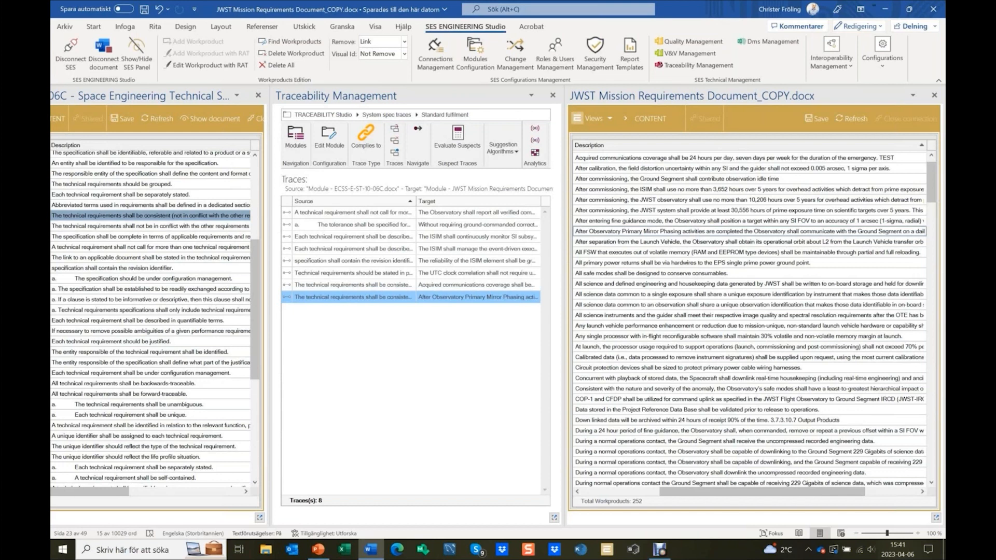
pyautogui.moveTo(799, 231); pyautogui.dragTo(785, 232)
pyautogui.press('BackSpace')
pyautogui.write('ould')
pyautogui.click(836, 243)
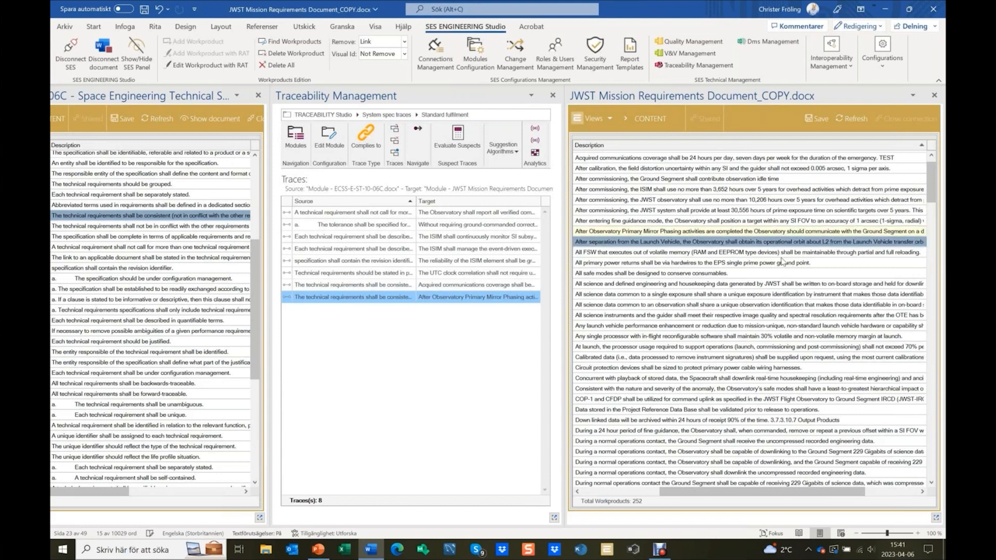
pyautogui.click(796, 234)
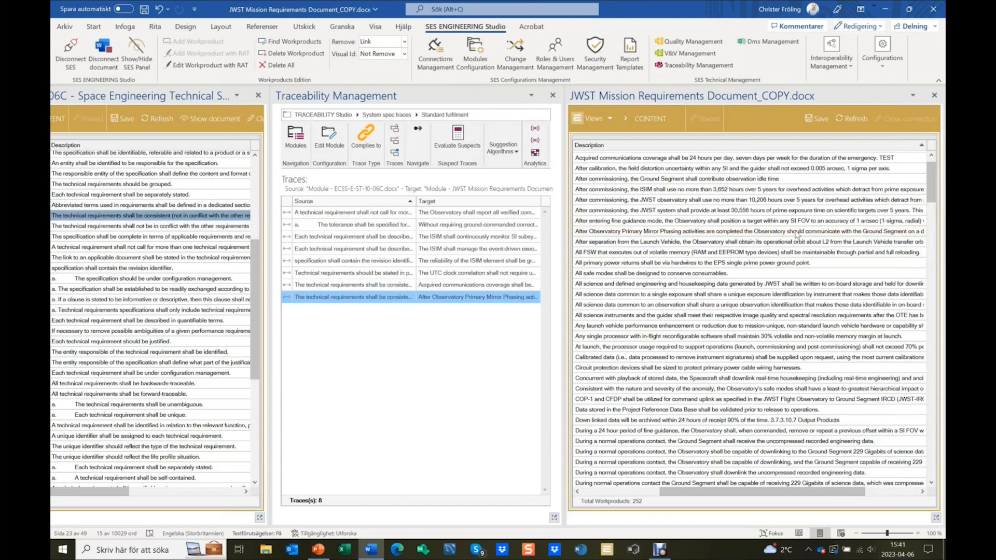
pyautogui.click(787, 243)
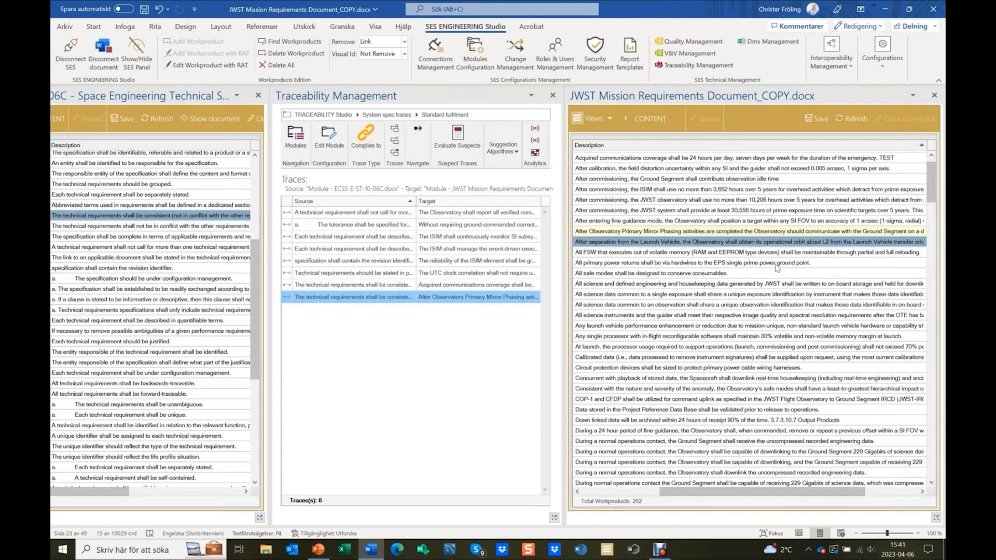
# - Save the edited requirement in the JWST Mission Requirements Document_COPY.docx module
pyautogui.click(818, 122)
pyautogui.click(508, 324)
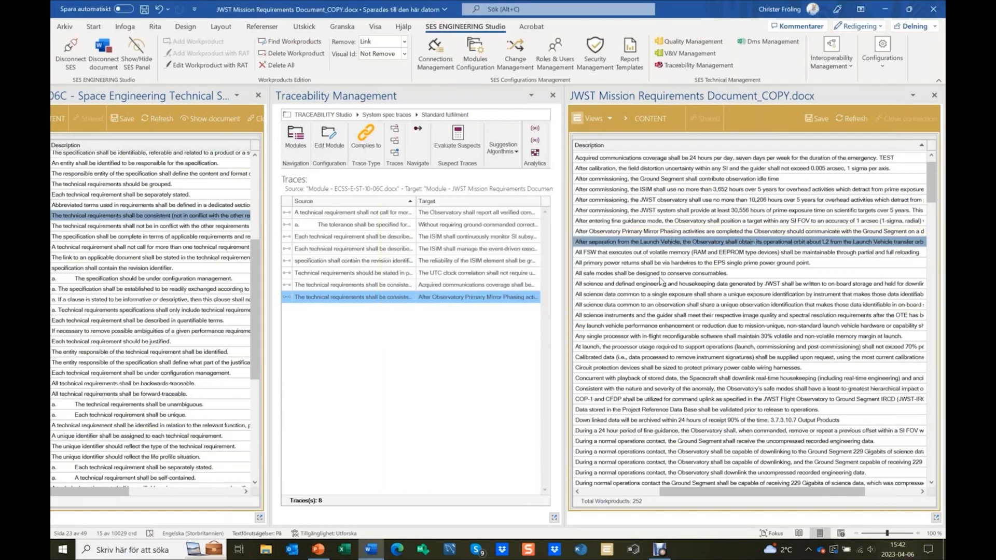
pyautogui.click(574, 321)
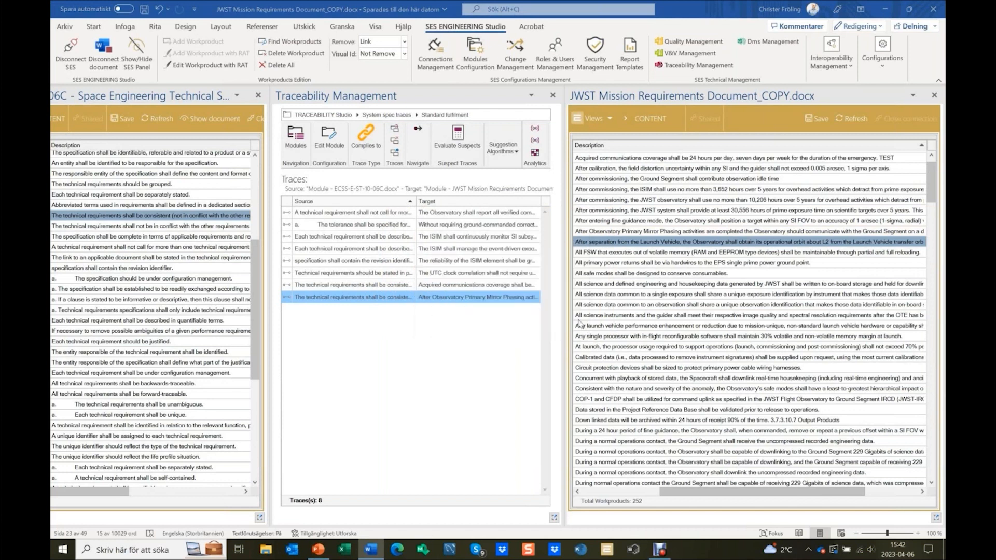
# - Evaluate the Standard fulfilment traces for suspects
pyautogui.click(684, 262)
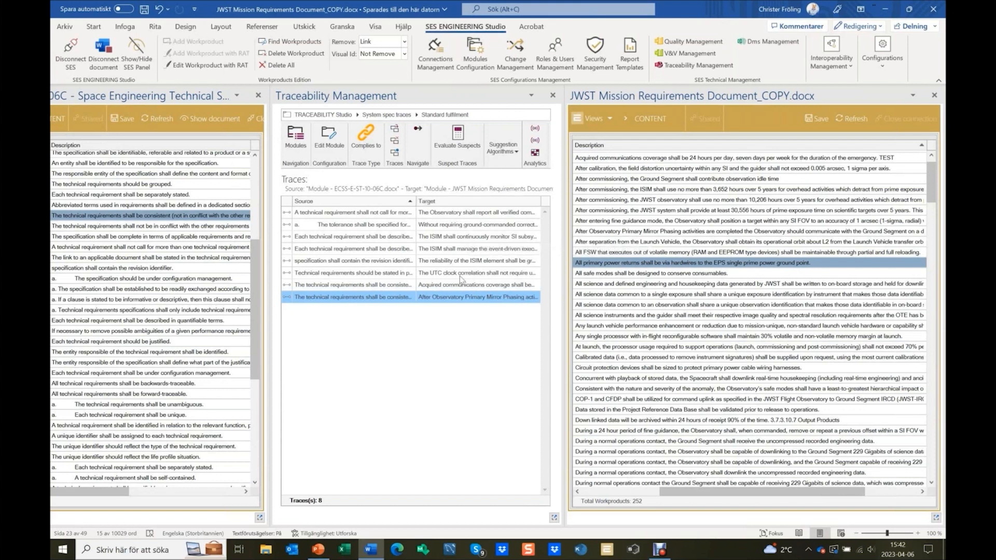
pyautogui.click(458, 143)
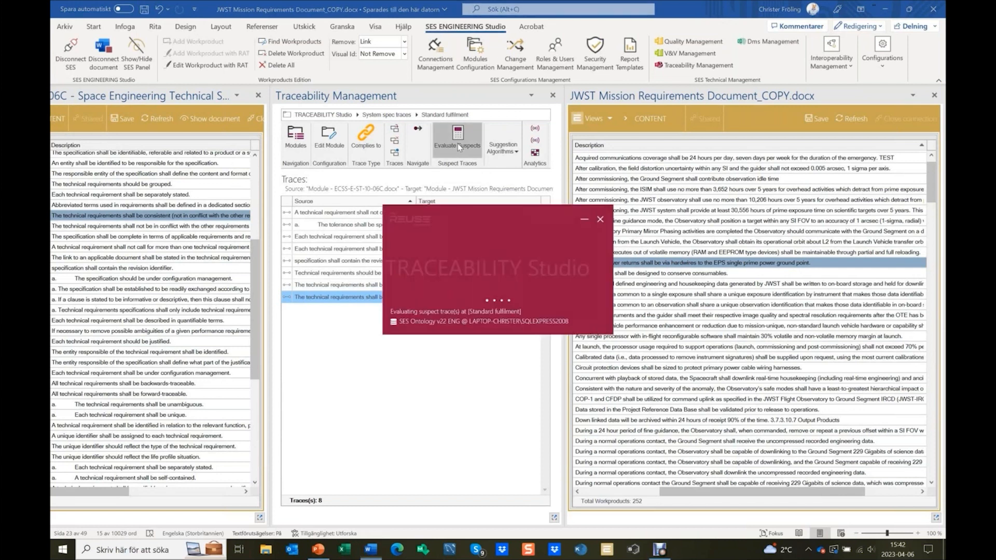
pyautogui.click(564, 317)
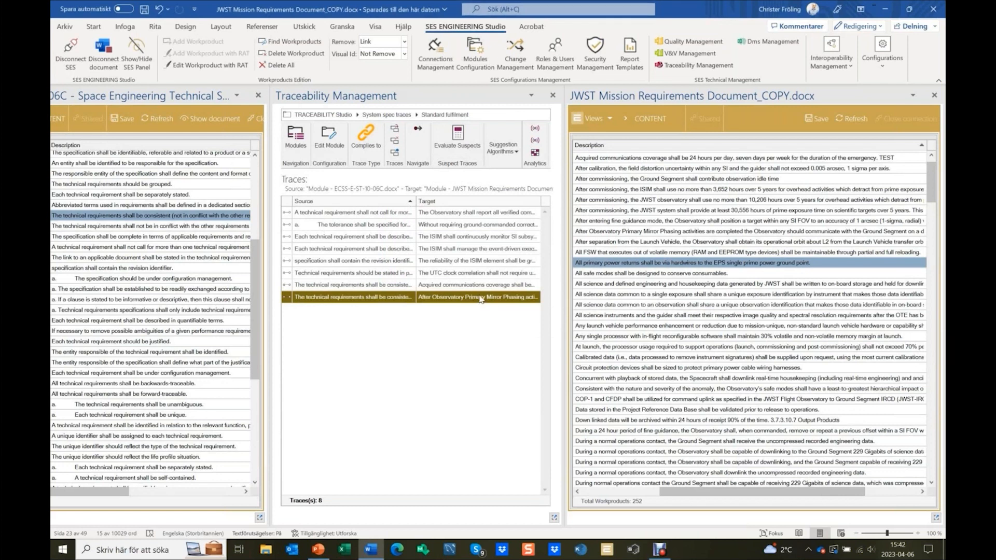
# - Navigate to the suspect Mirror Phasing trace's requirements and compare the target's original and current versions in the trace details
pyautogui.click(418, 131)
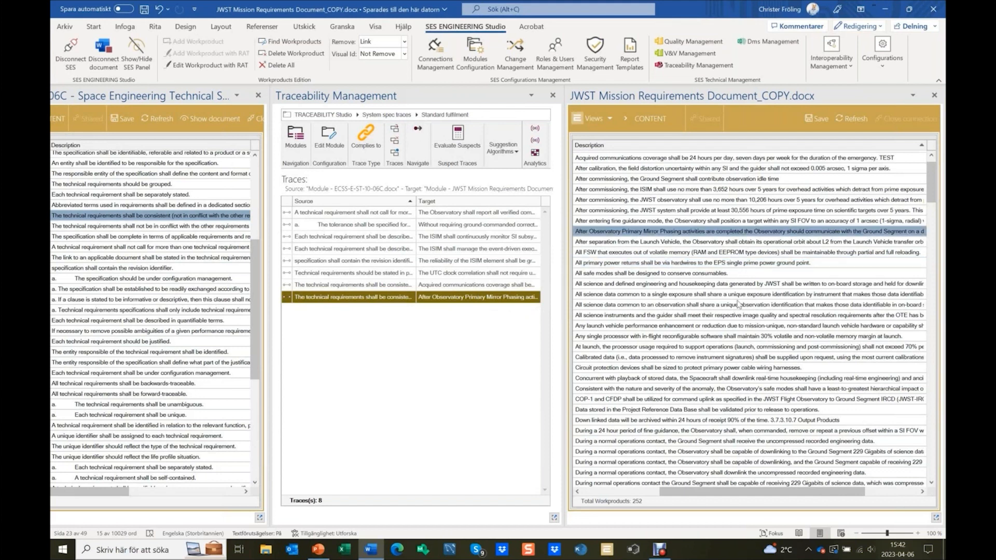
pyautogui.doubleClick(446, 301)
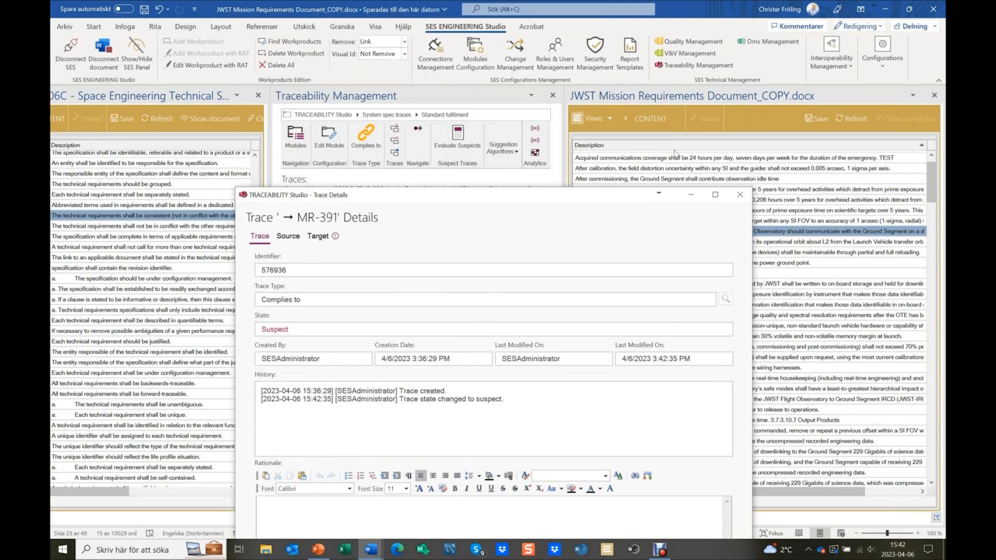
pyautogui.click(325, 241)
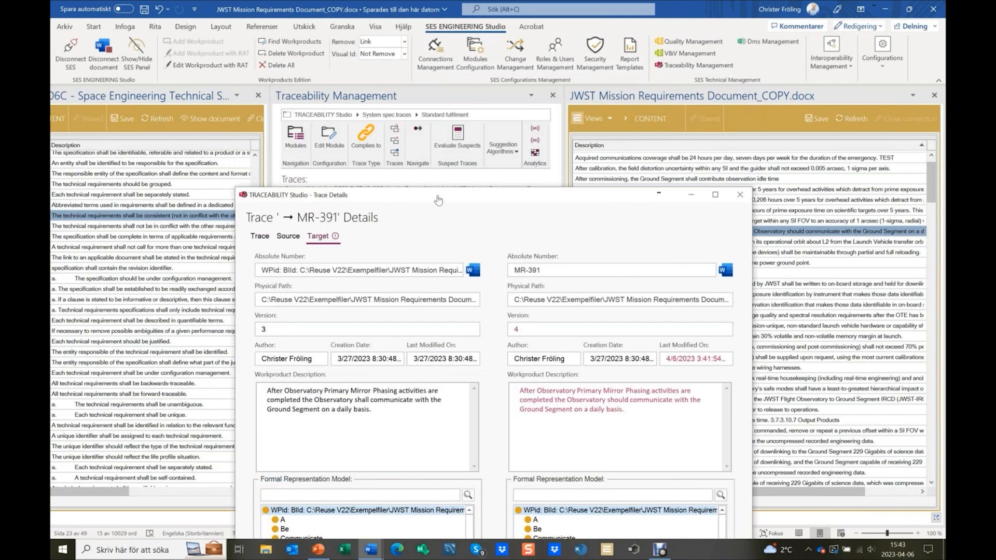
# - Compare "shall" with "should" in the MR-391 trace's target versions, check its source requirement, and accept the trace's changes
pyautogui.moveTo(438, 200); pyautogui.dragTo(415, 100)
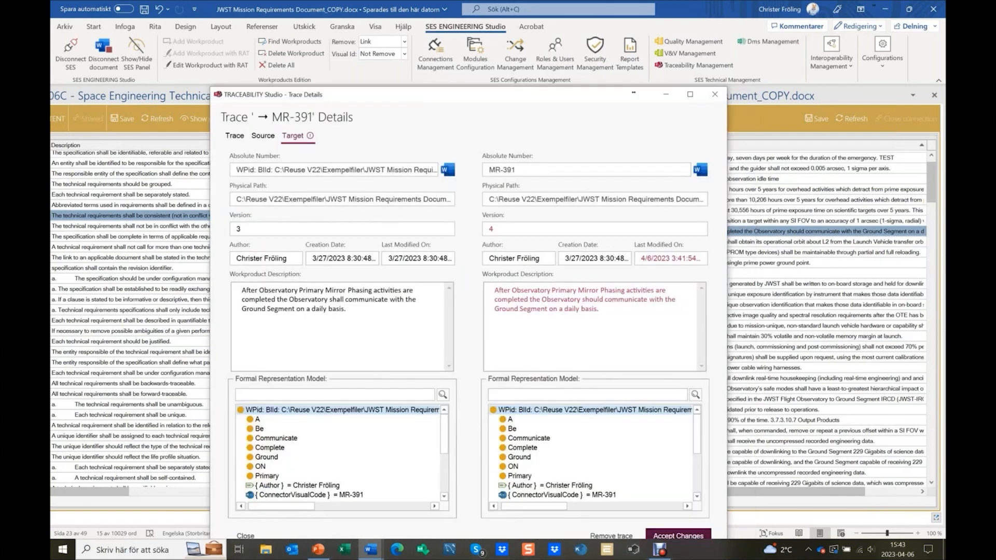
pyautogui.doubleClick(336, 299)
pyautogui.doubleClick(592, 299)
pyautogui.moveTo(540, 97); pyautogui.dragTo(524, 47)
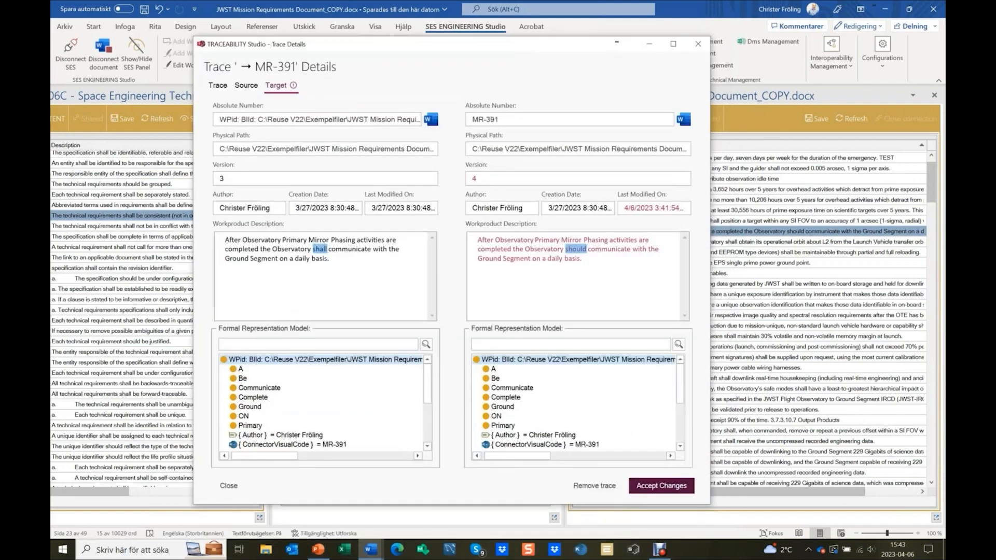
pyautogui.click(247, 86)
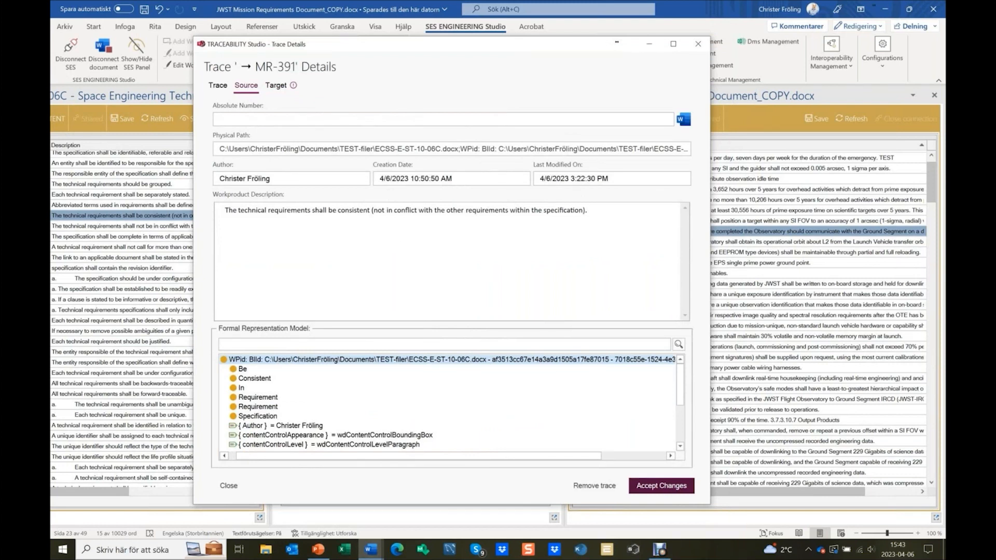
pyautogui.click(666, 487)
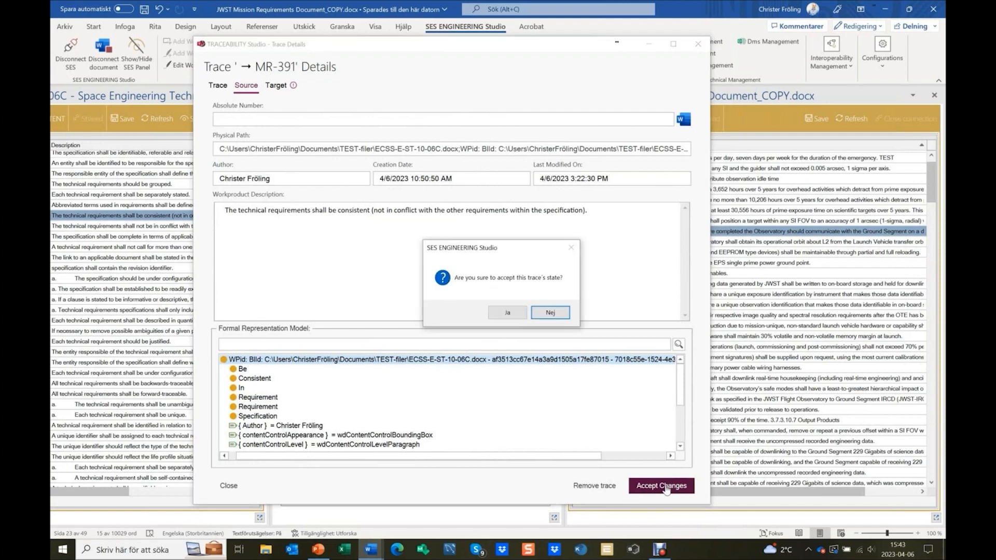
pyautogui.click(519, 315)
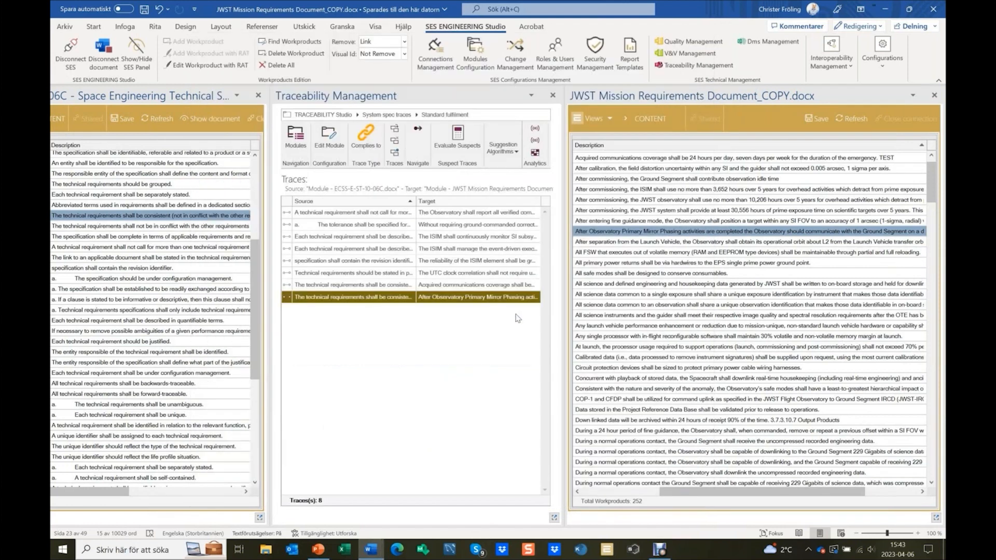
# - Navigate to the ISIM anomaly-monitoring trace's requirements and reword the source as "Each technical requirement shall be described in subjective terms."
pyautogui.click(497, 273)
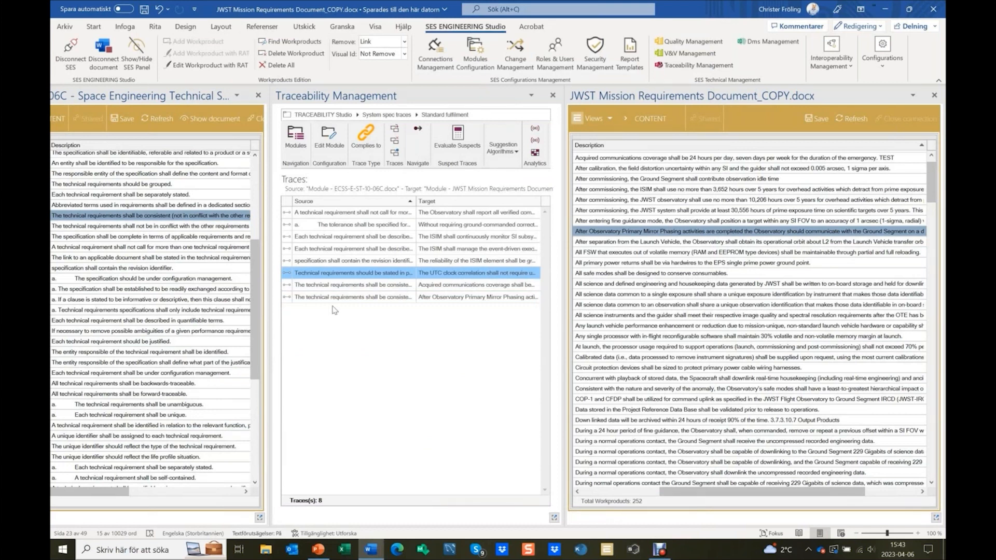
pyautogui.click(341, 237)
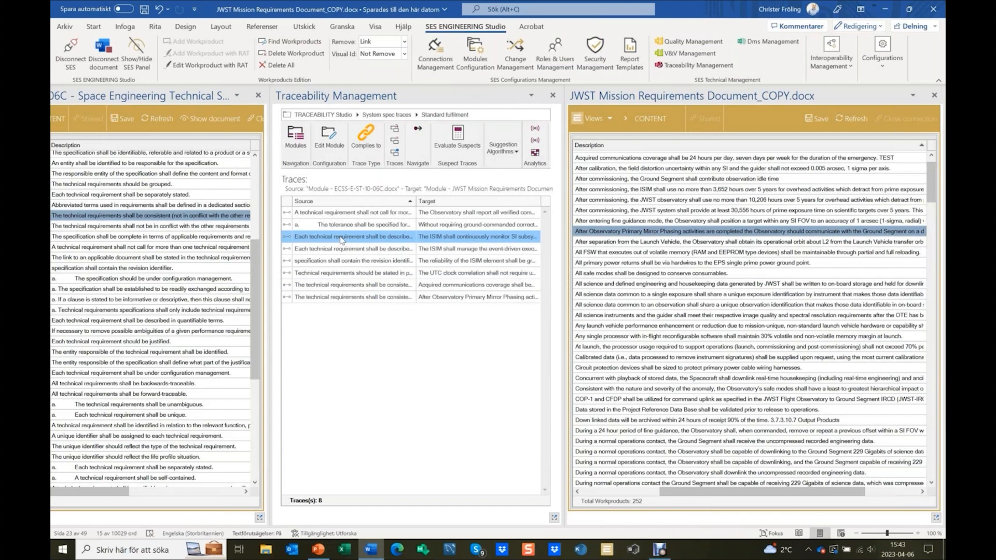
pyautogui.click(418, 133)
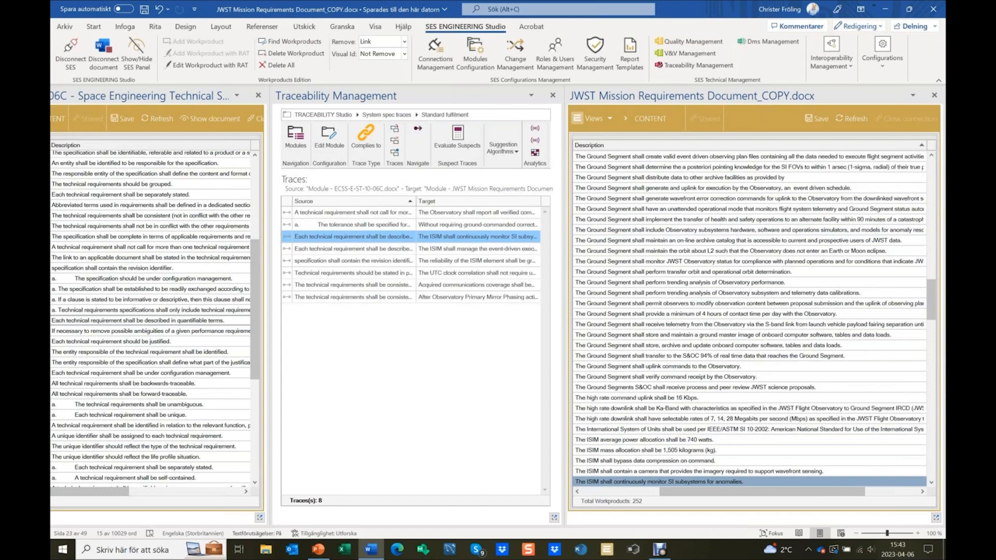
pyautogui.moveTo(207, 320); pyautogui.dragTo(177, 320)
pyautogui.write('subjective')
pyautogui.click(197, 333)
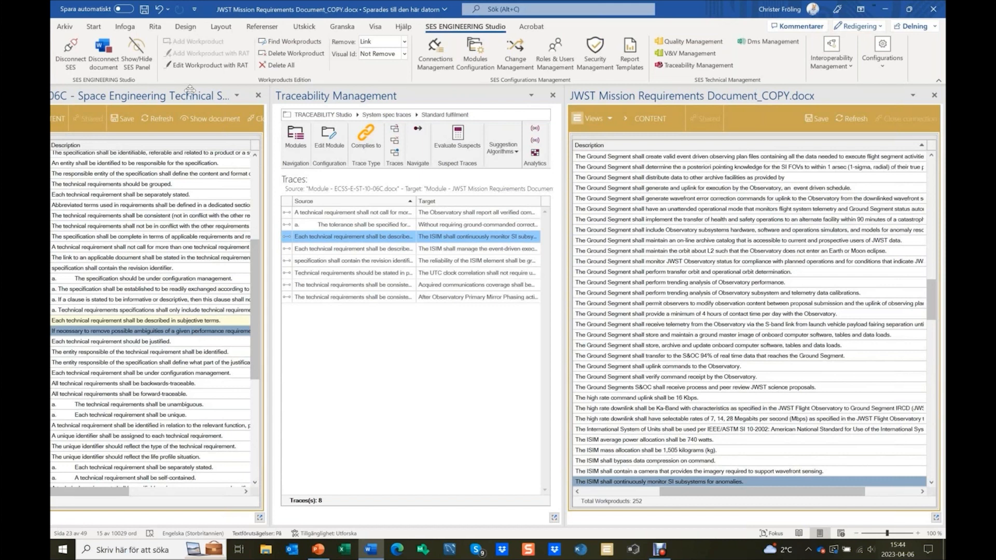
# - Save the edited requirement in the ECSS-E-ST-10-06C.docx module
pyautogui.click(123, 118)
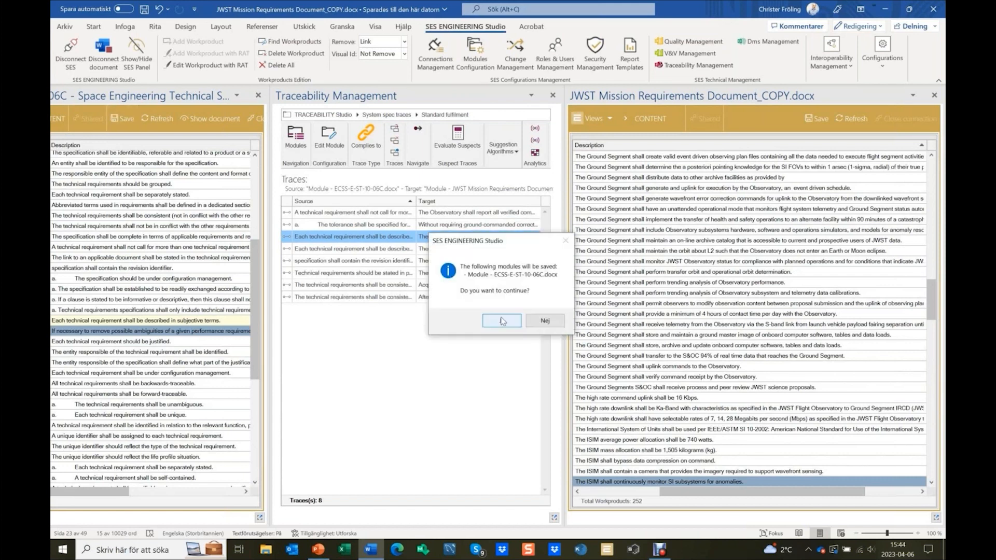
pyautogui.click(502, 322)
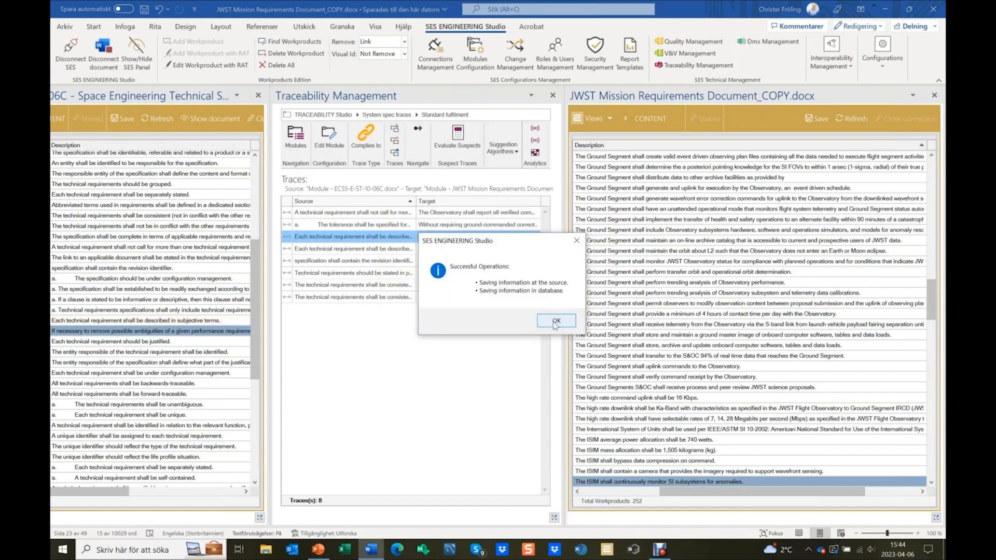
pyautogui.press('Return')
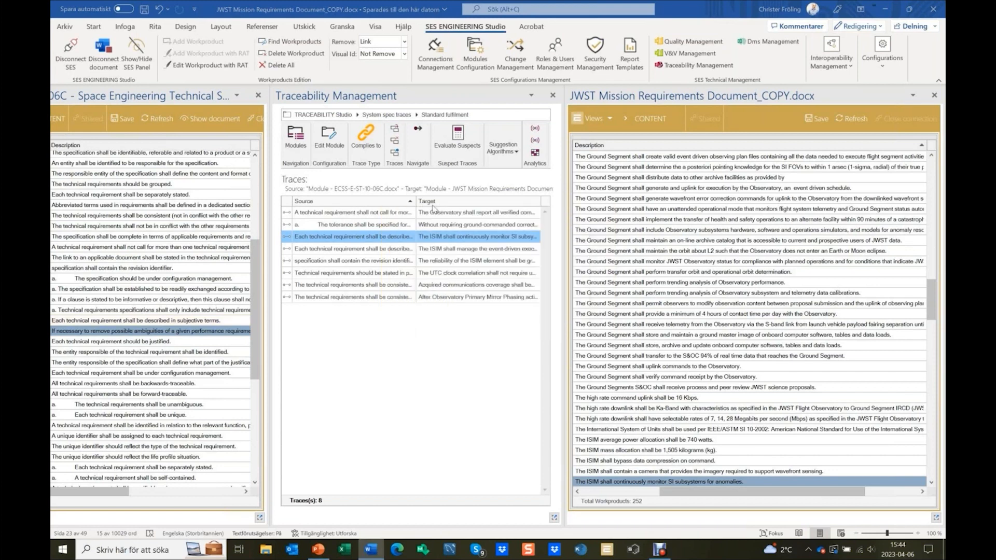
# - Reevaluate the Standard fulfilment traces for suspects and select the trace to "The ISIM shall continuously monitor SI subsystems for anomalies"
pyautogui.click(460, 140)
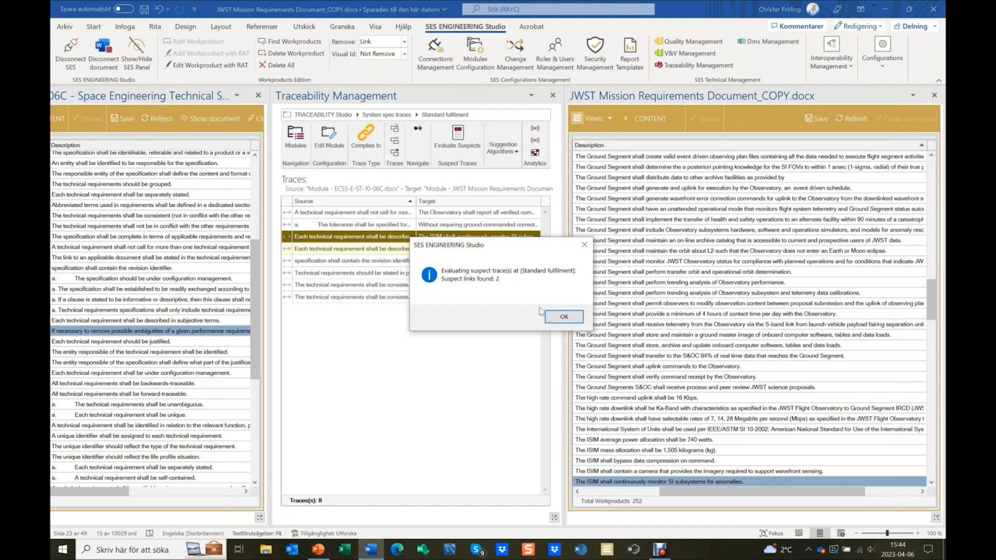
pyautogui.click(564, 318)
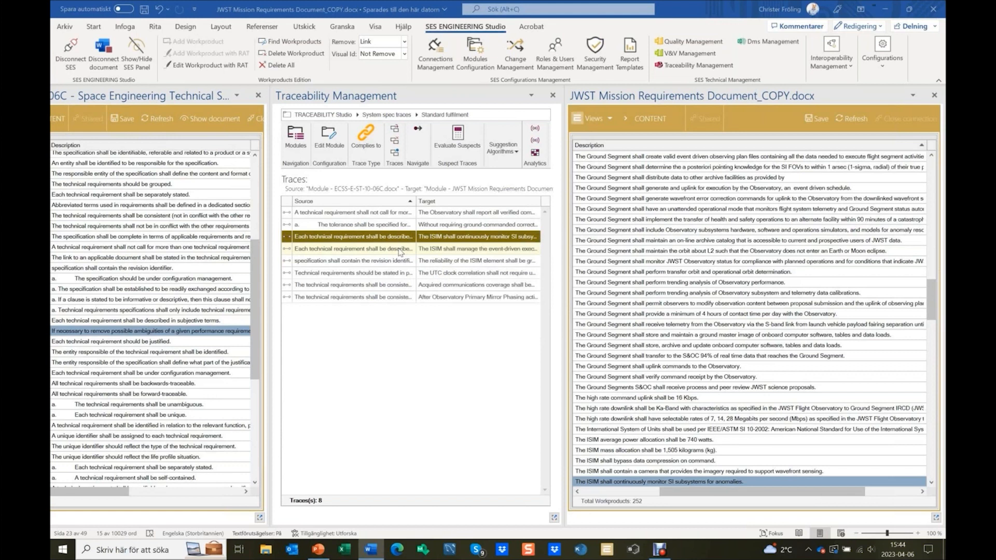
pyautogui.press('Down')
pyautogui.press('Down')
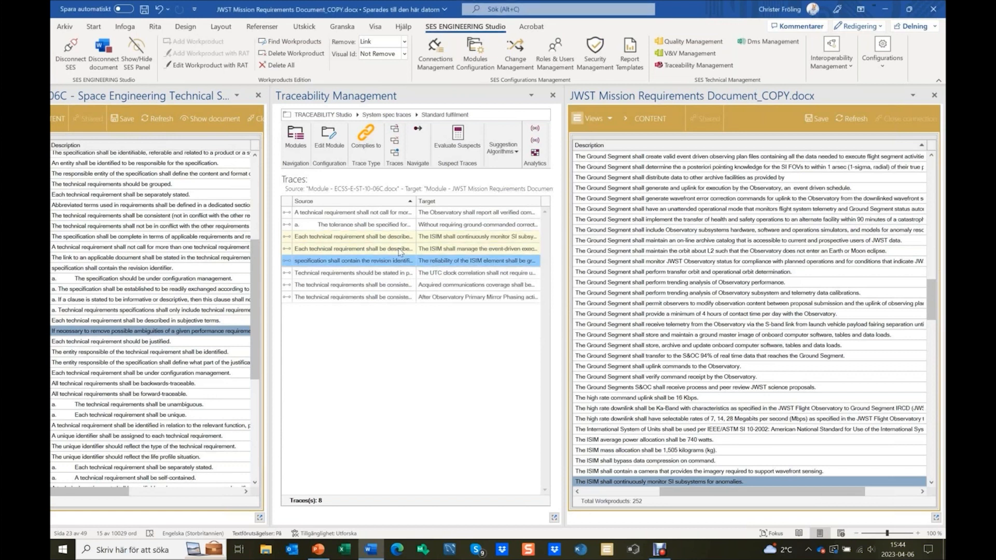
pyautogui.click(400, 250)
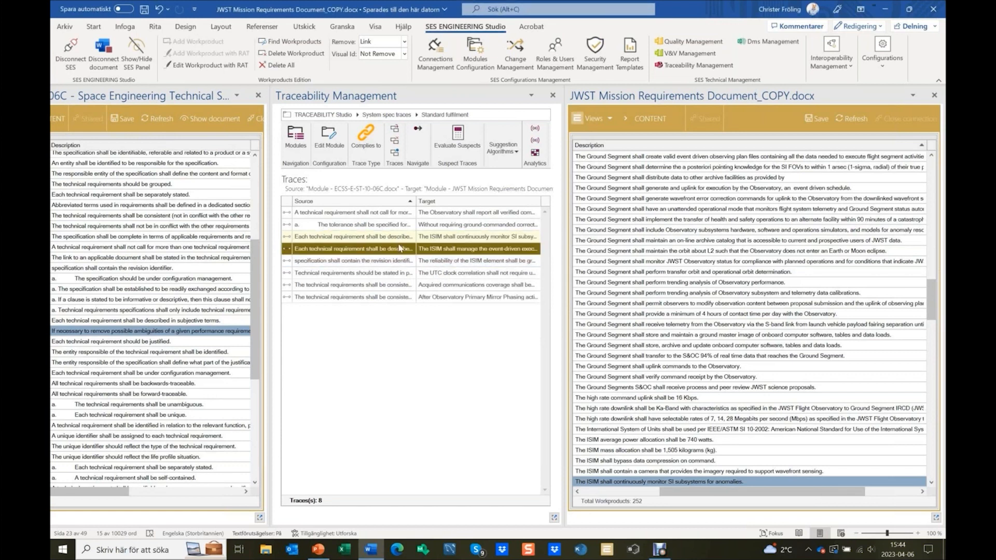
pyautogui.press('Up')
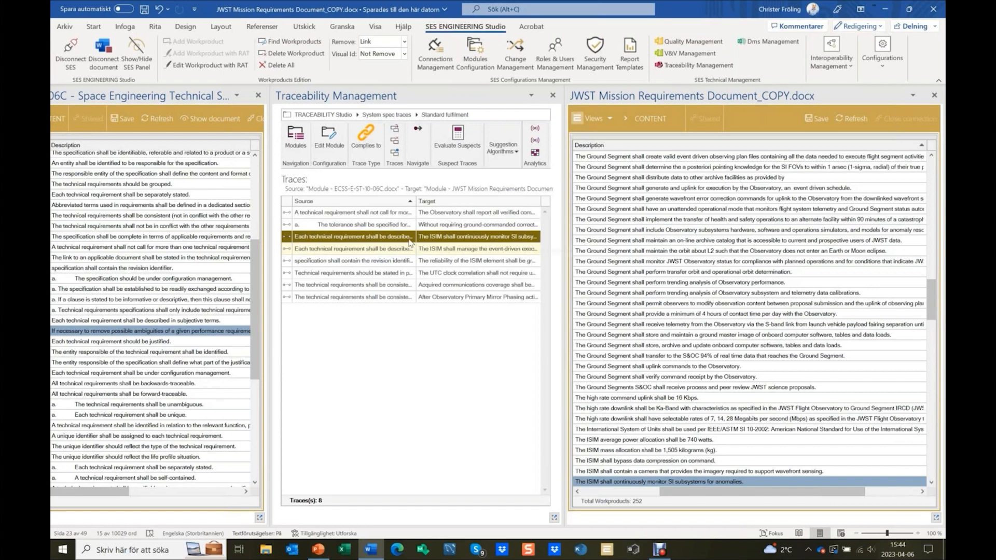
# - Show the selected trace's impact analysis and arrange MR-195 and MR-190 side by side below the source requirement
pyautogui.click(536, 130)
pyautogui.moveTo(459, 209); pyautogui.dragTo(421, 234)
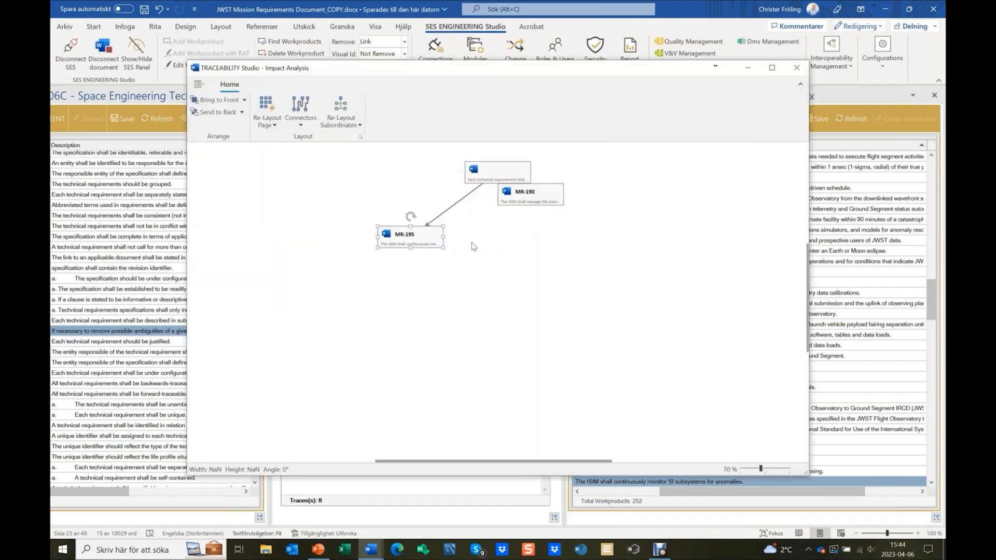
pyautogui.moveTo(534, 201); pyautogui.dragTo(543, 246)
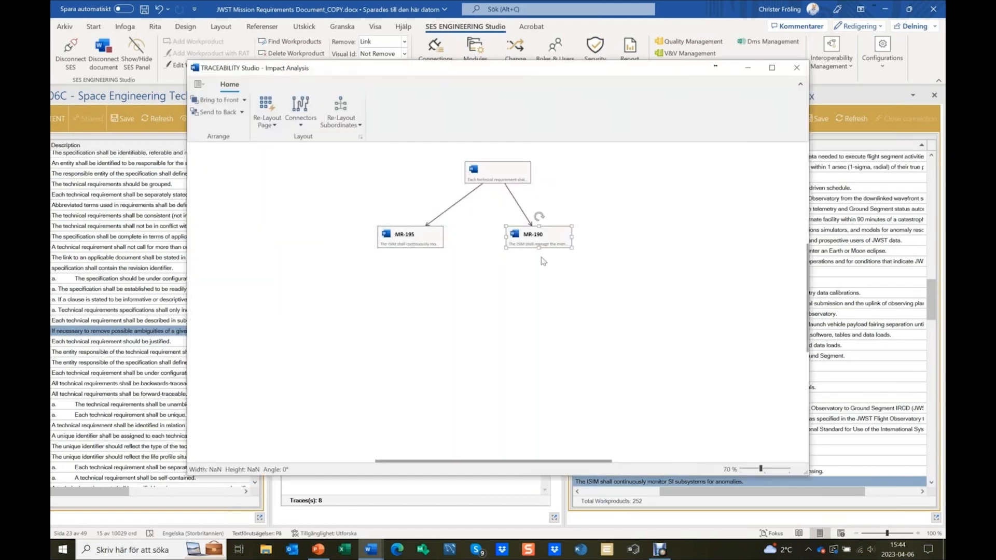
pyautogui.moveTo(504, 176); pyautogui.dragTo(474, 171)
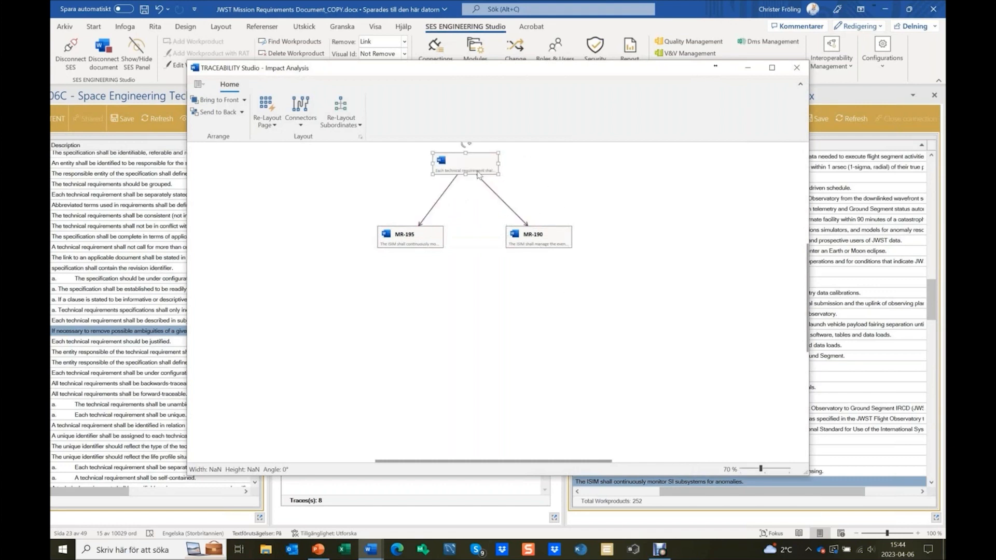
pyautogui.click(446, 214)
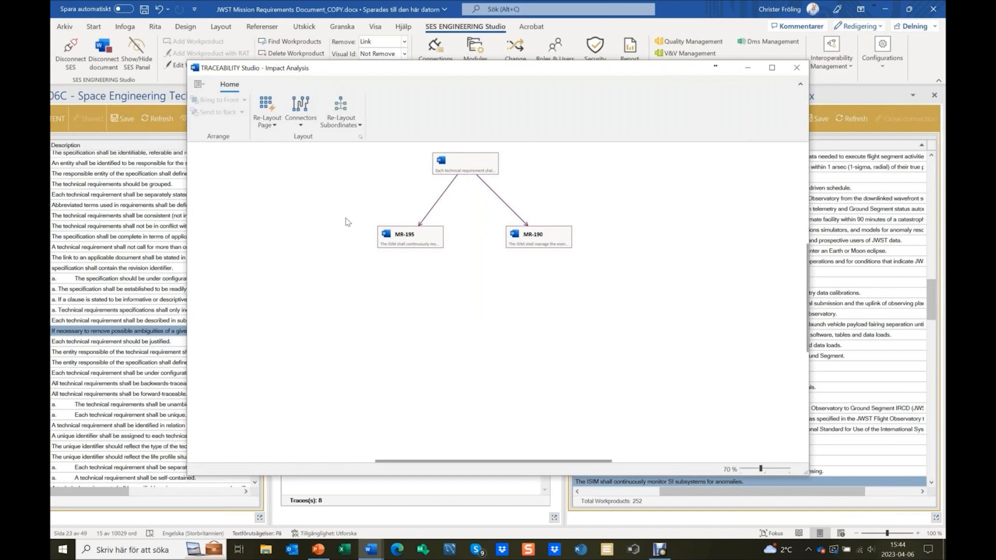
# - Look through the export formats offered for the impact analysis diagram and close the diagram
pyautogui.click(200, 85)
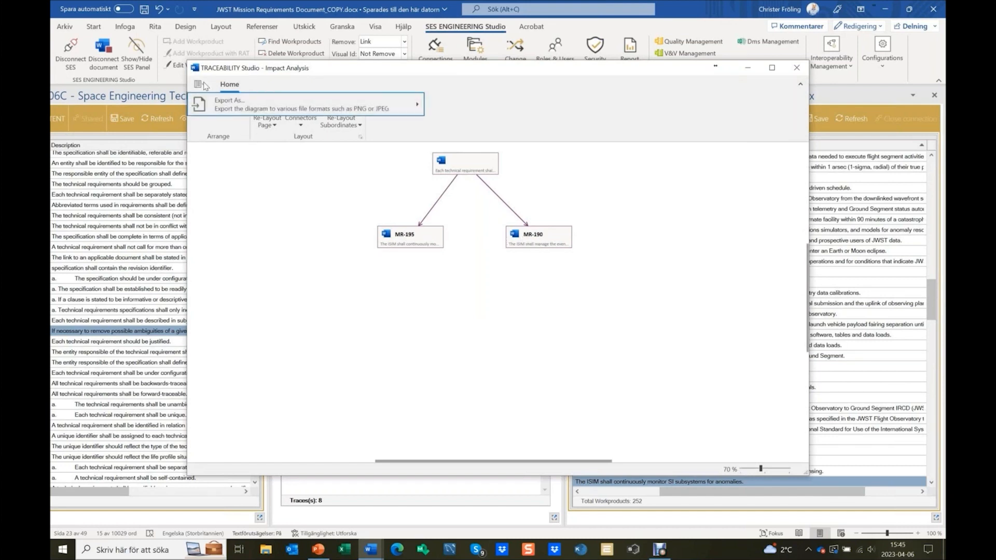
pyautogui.moveTo(363, 105)
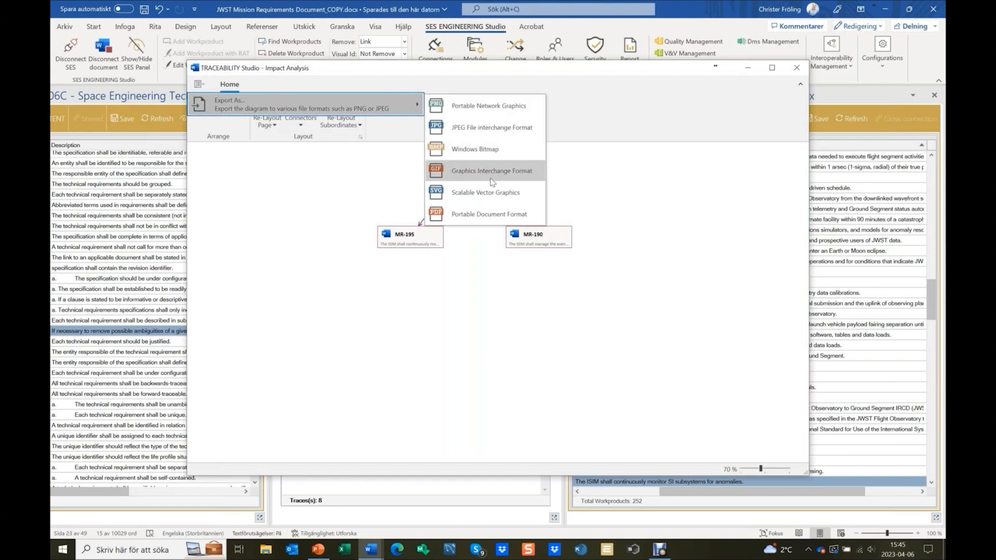
pyautogui.click(622, 197)
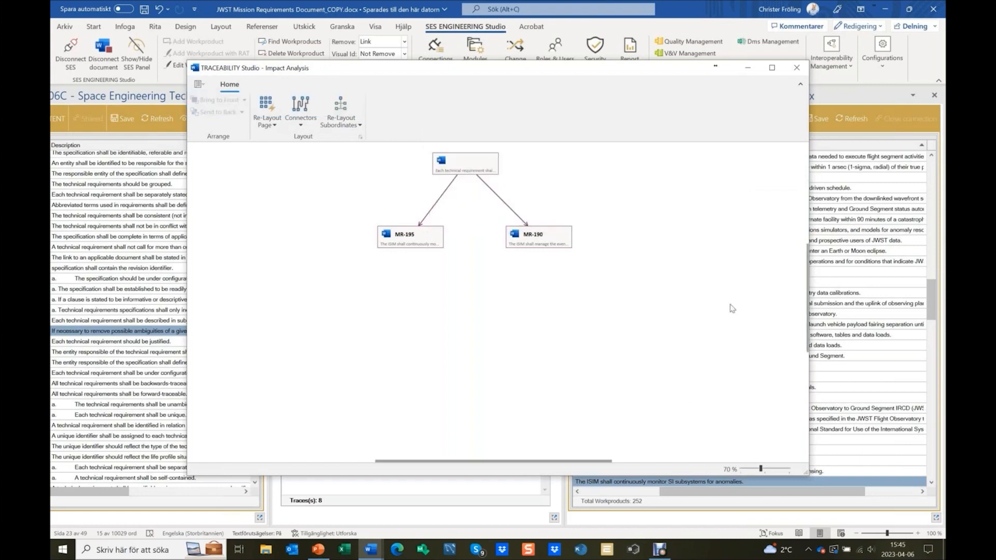
pyautogui.click(795, 72)
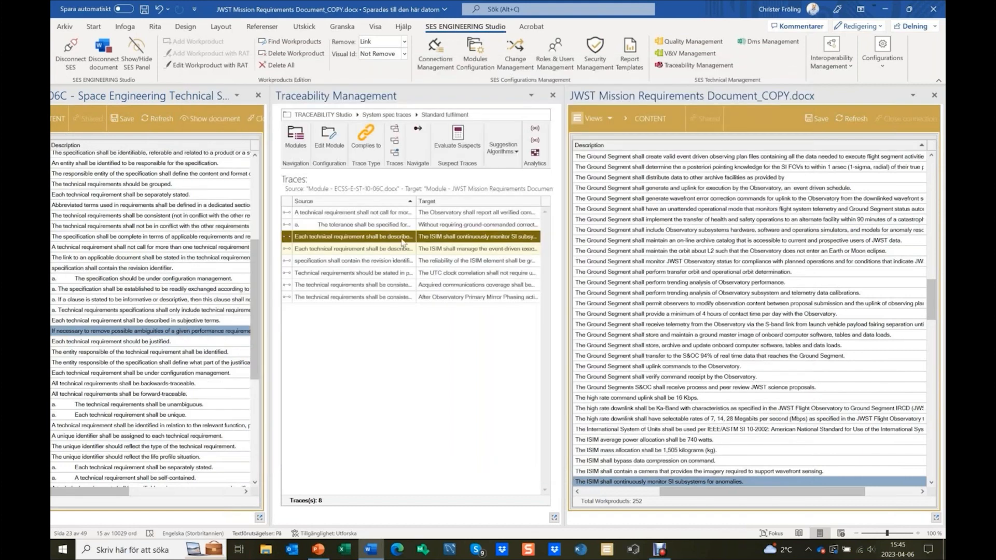
pyautogui.rightClick(402, 241)
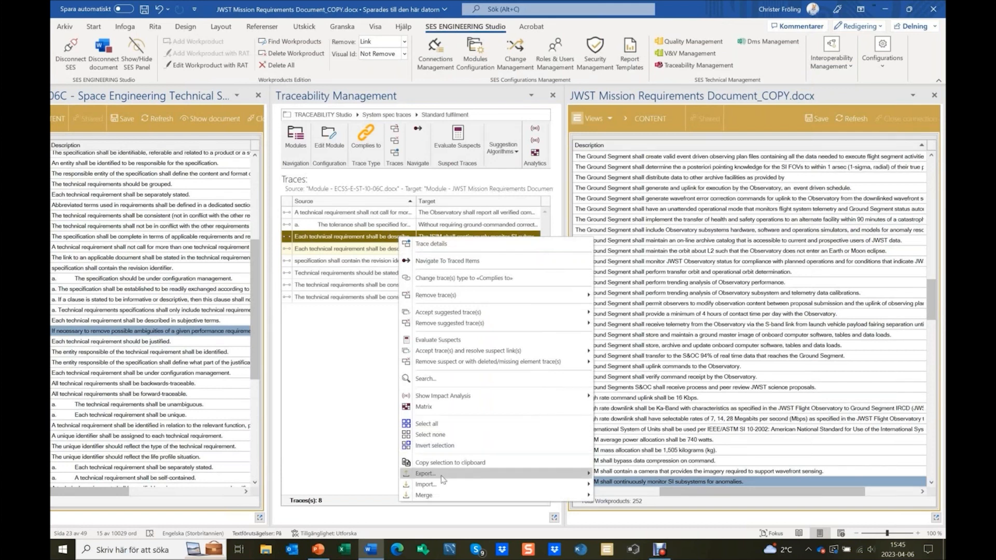
pyautogui.moveTo(442, 479)
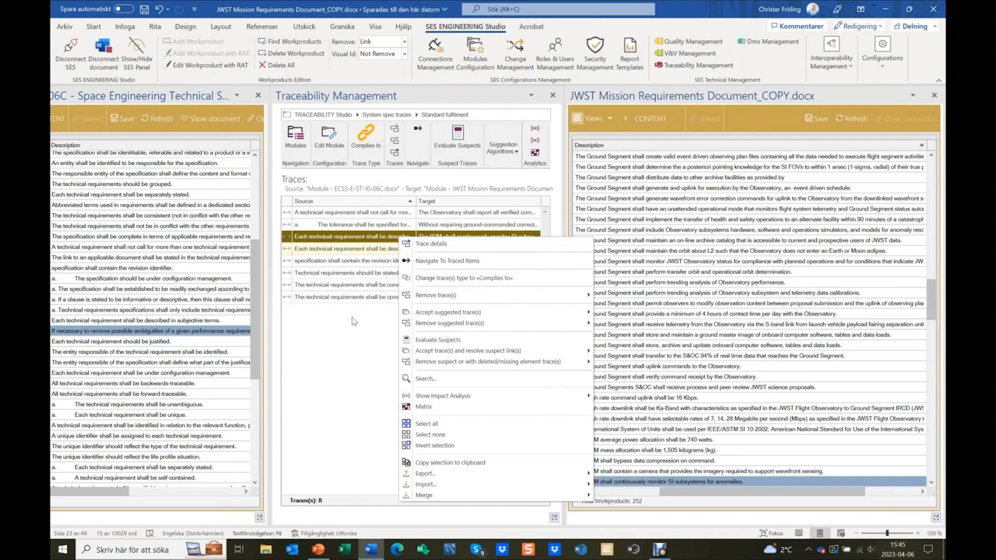
pyautogui.click(365, 262)
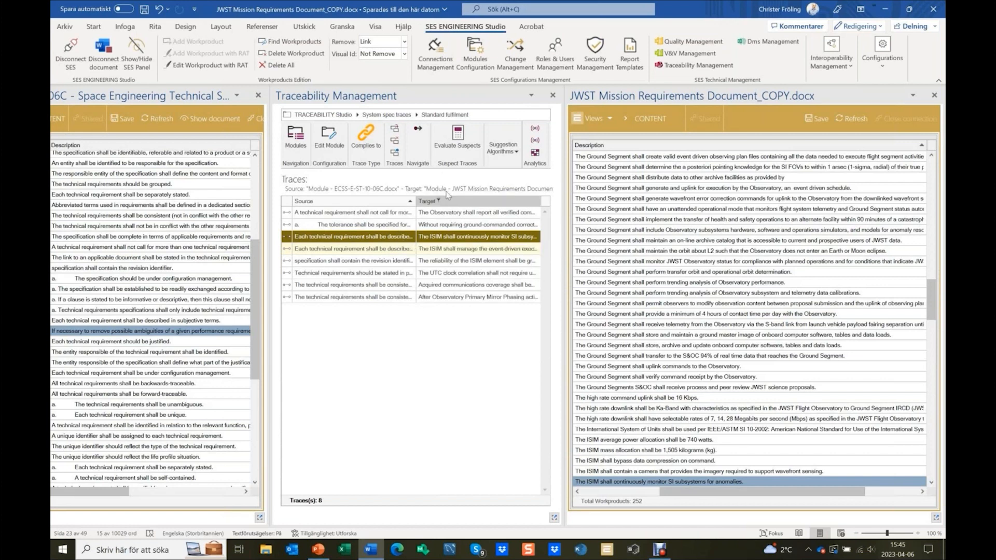
pyautogui.rightClick(446, 238)
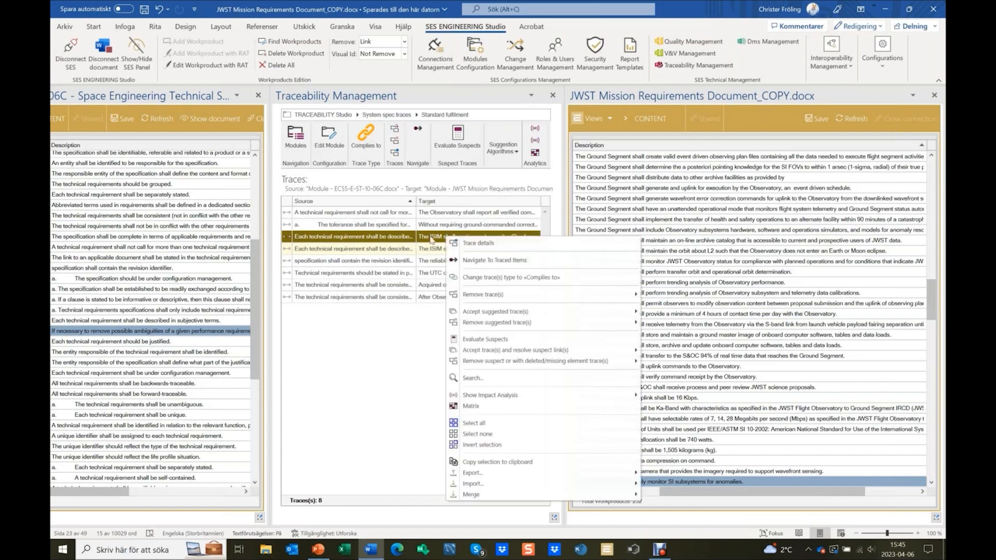
pyautogui.click(421, 190)
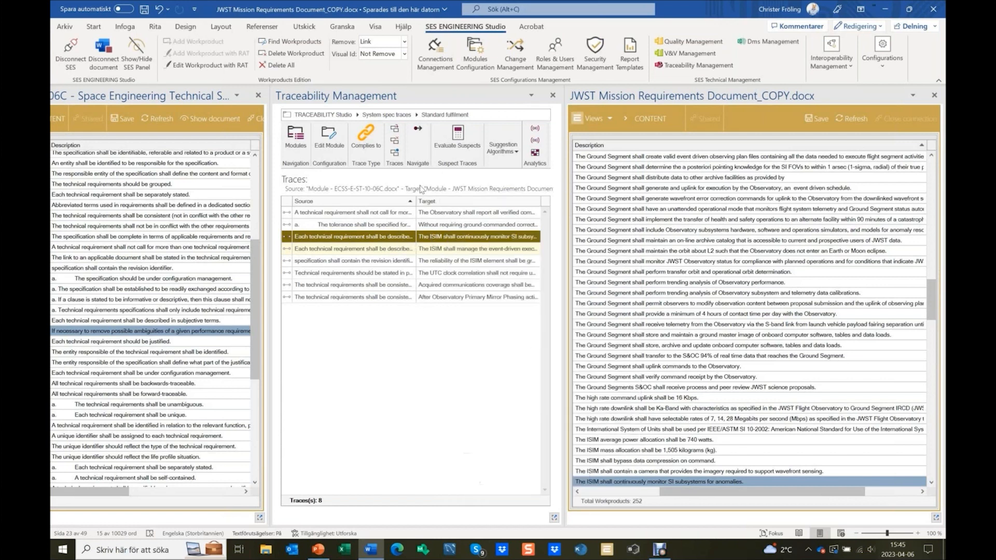
# - Compare the source versions in the MR-195 trace details, check the target, and accept the trace's changes
pyautogui.click(396, 154)
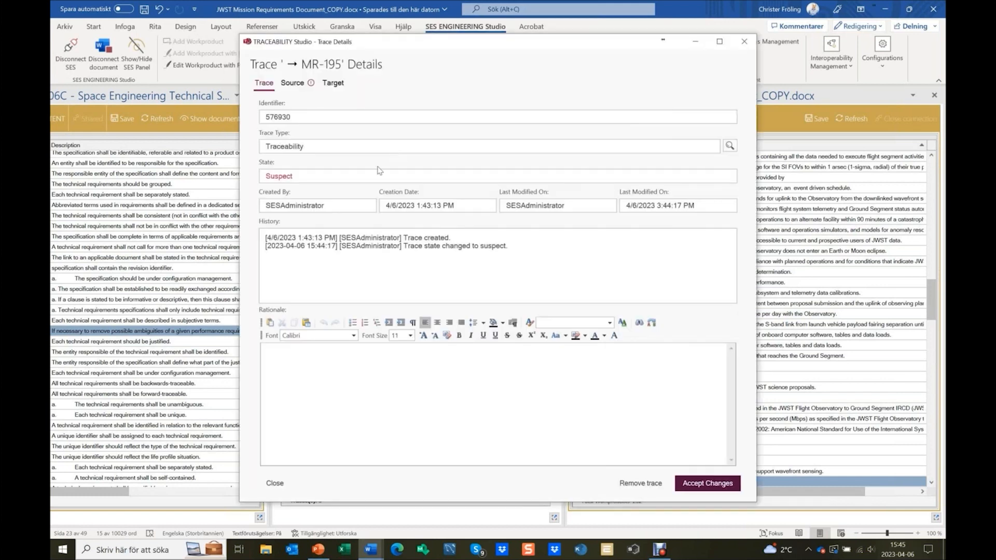
pyautogui.click(292, 83)
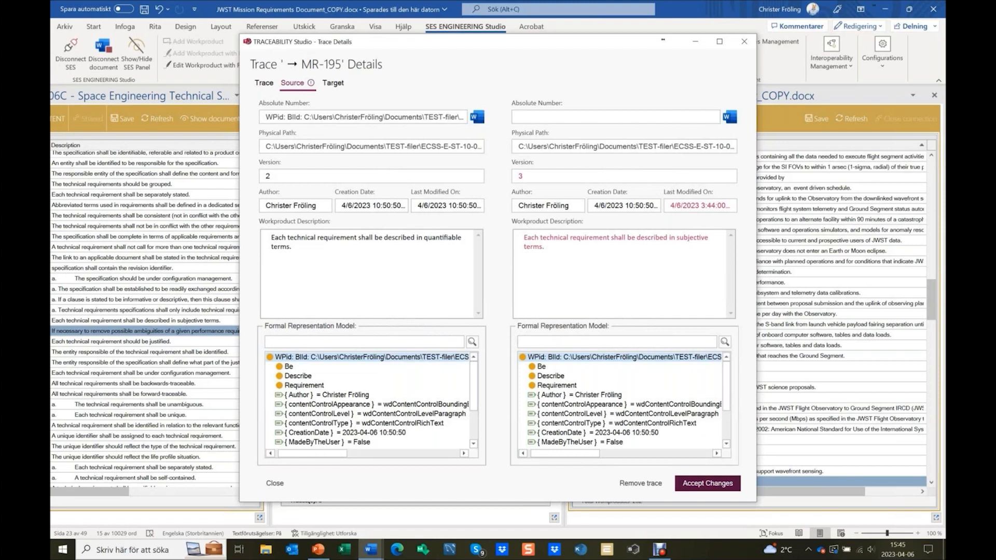
pyautogui.click(332, 84)
pyautogui.click(700, 483)
pyautogui.click(508, 313)
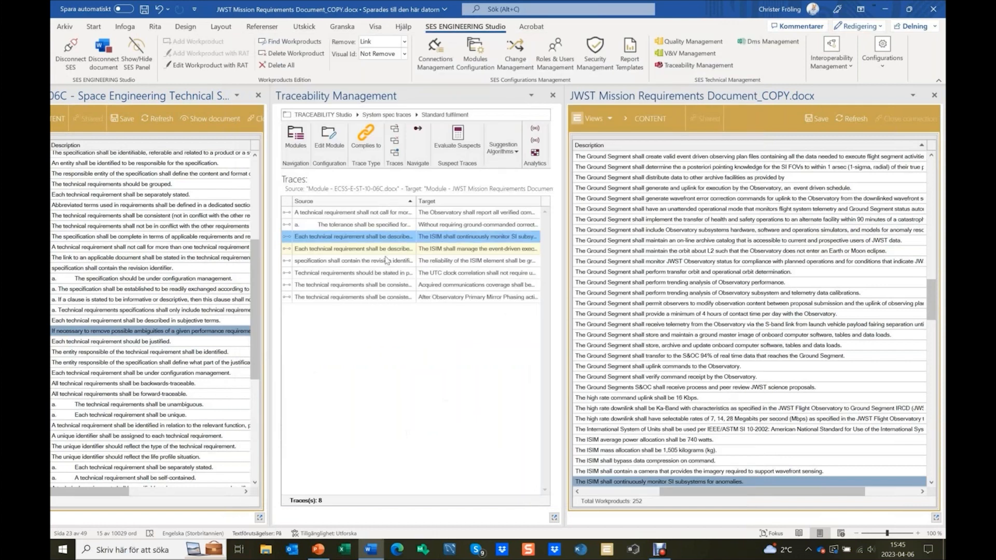
# - Compare the source versions and check the target in the suspect MR-190 trace's details, and remove the trace
pyautogui.click(385, 253)
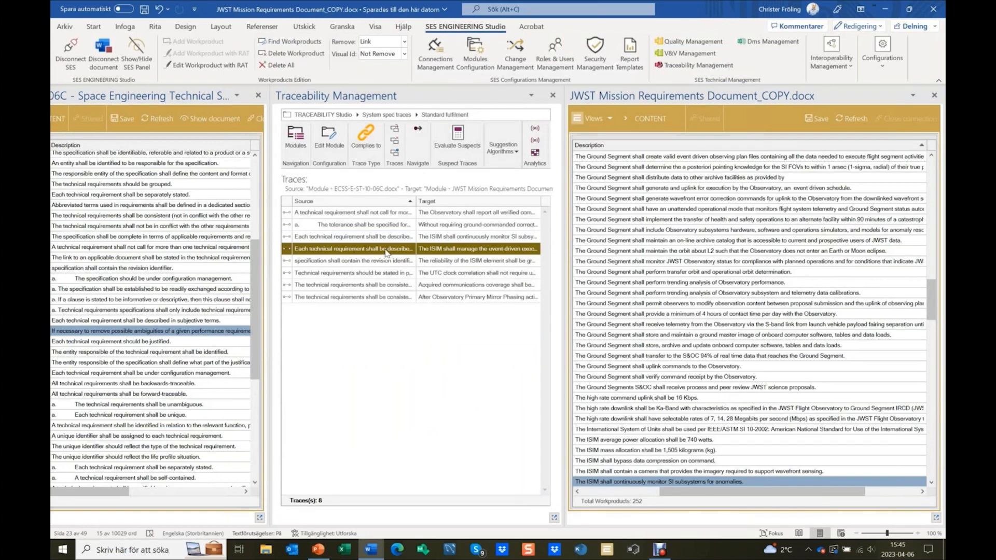
pyautogui.doubleClick(386, 253)
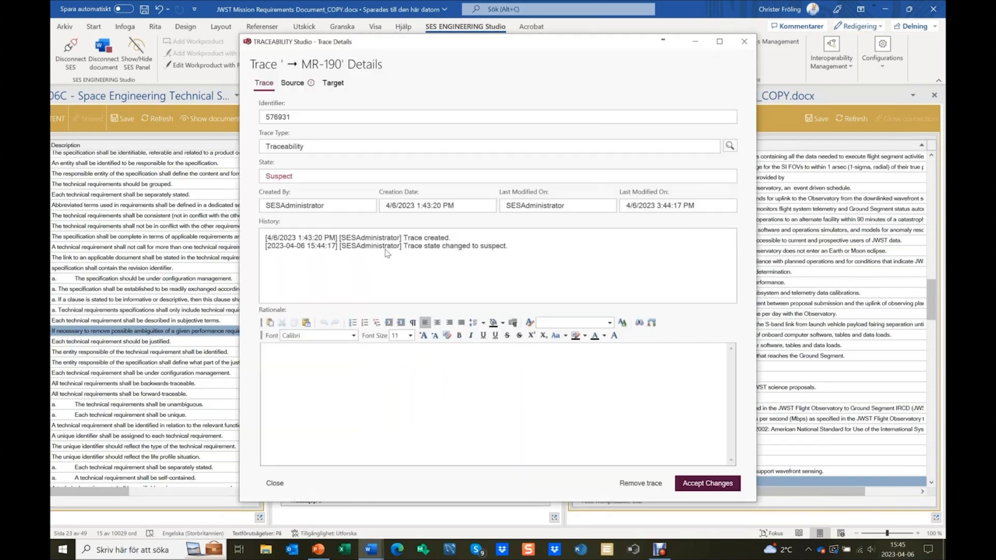
pyautogui.click(294, 85)
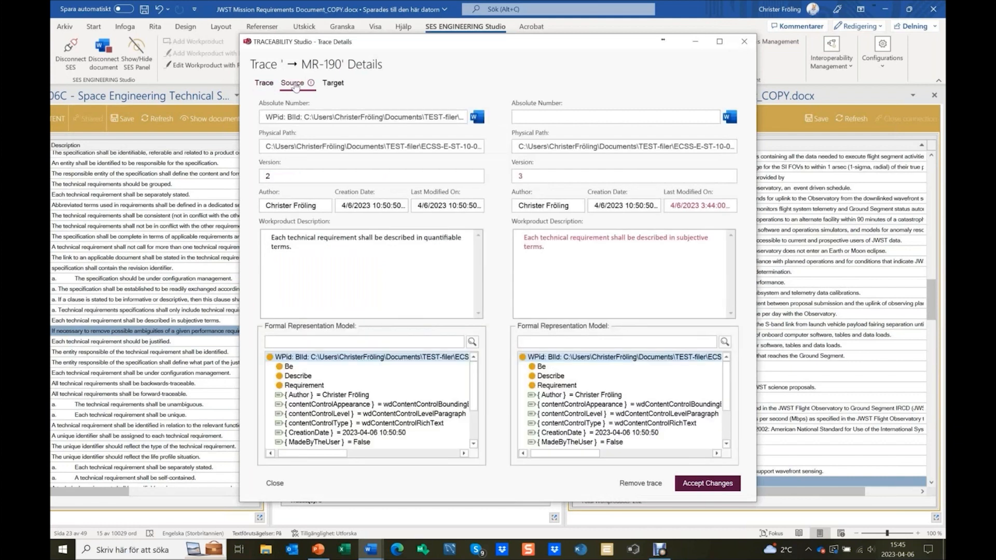
pyautogui.click(337, 84)
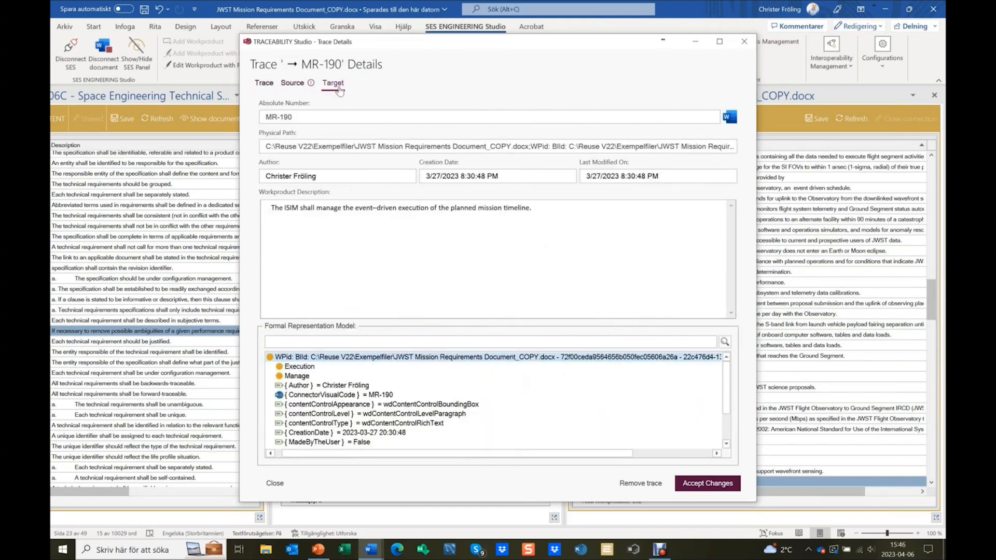
pyautogui.click(641, 483)
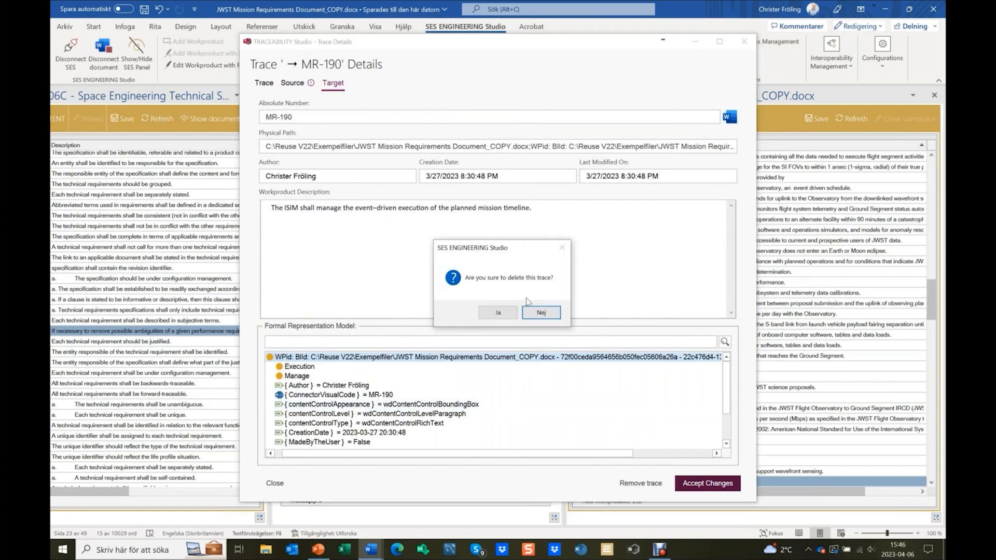
pyautogui.click(501, 314)
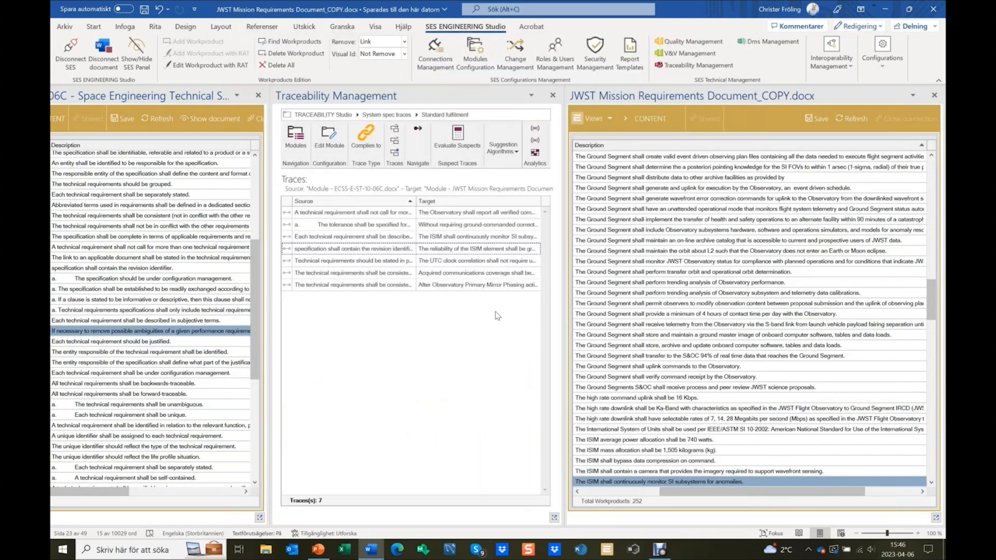
# - Close the traceability management view and the ECSS-E-ST-10-06C requirements view beside the JWST document
pyautogui.click(486, 262)
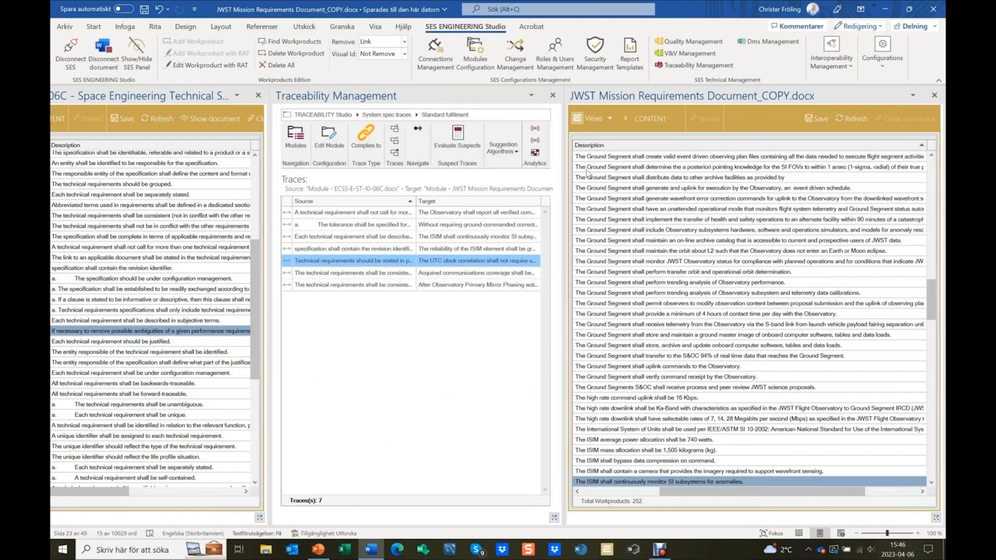
pyautogui.click(552, 96)
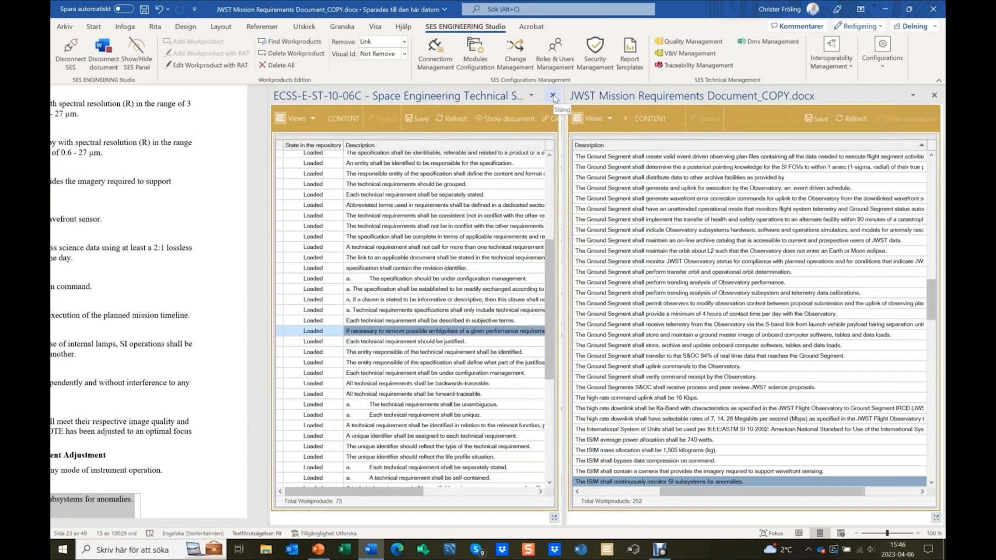
pyautogui.click(552, 97)
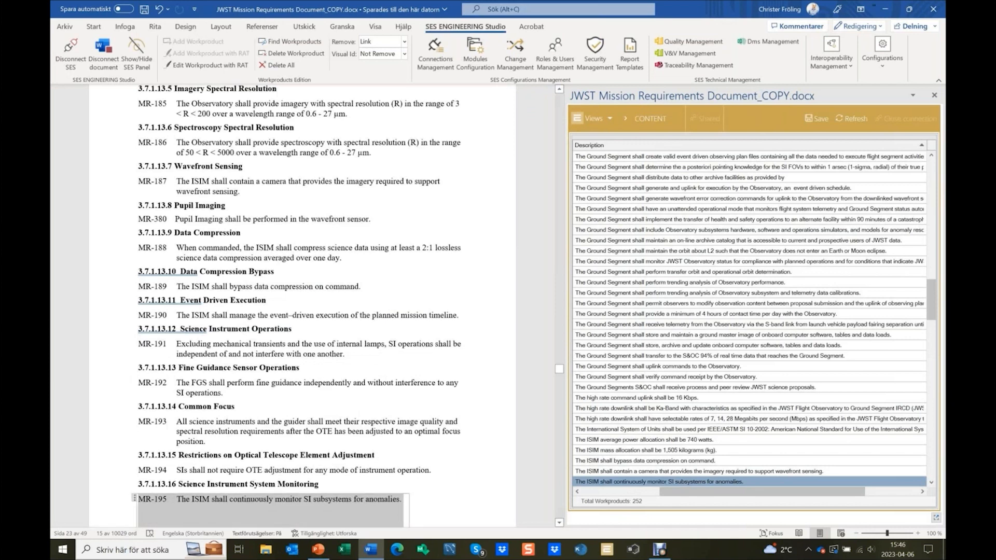
pyautogui.click(658, 554)
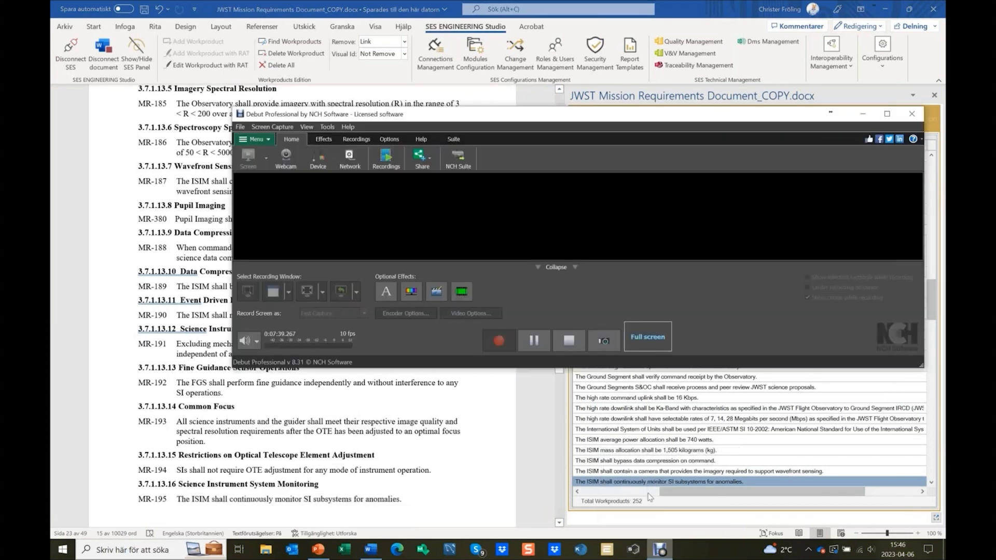
pyautogui.click(569, 341)
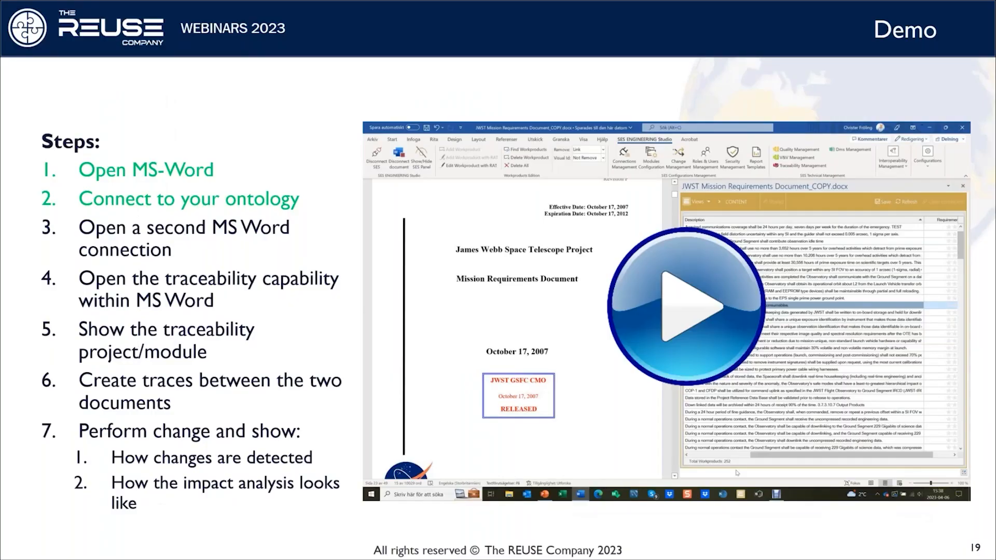